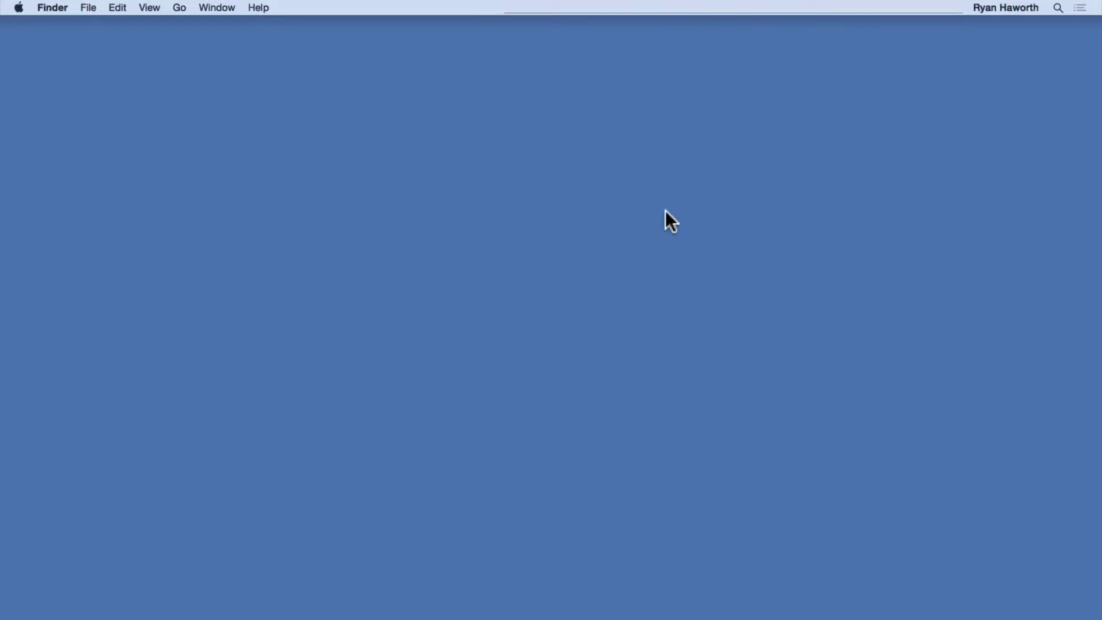
pyautogui.press('super+Tab')
pyautogui.click(485, 304)
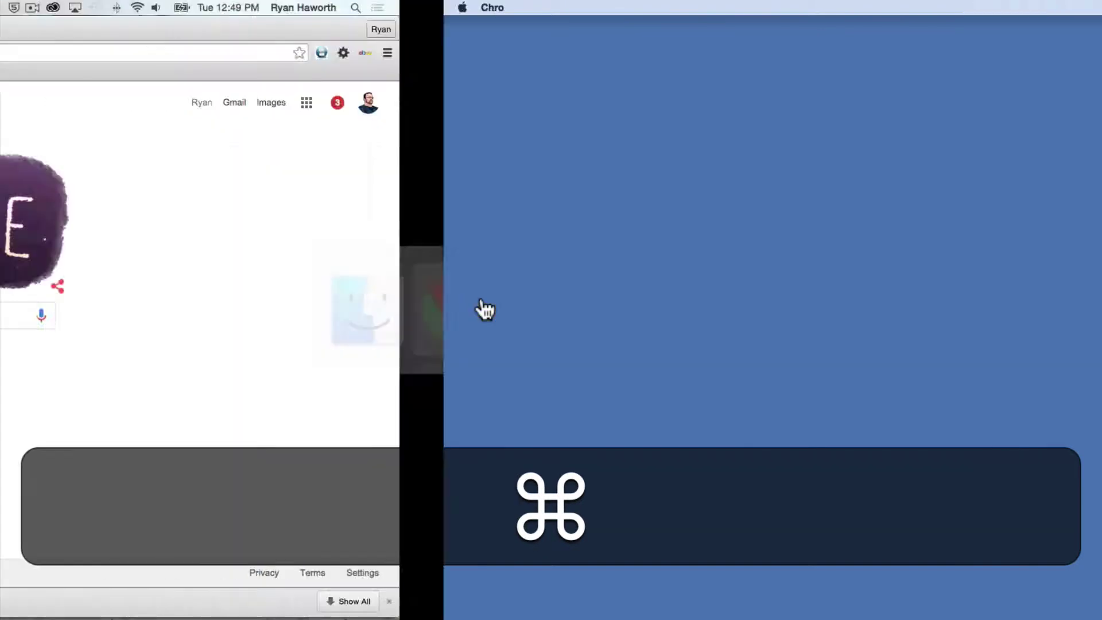
pyautogui.click(348, 47)
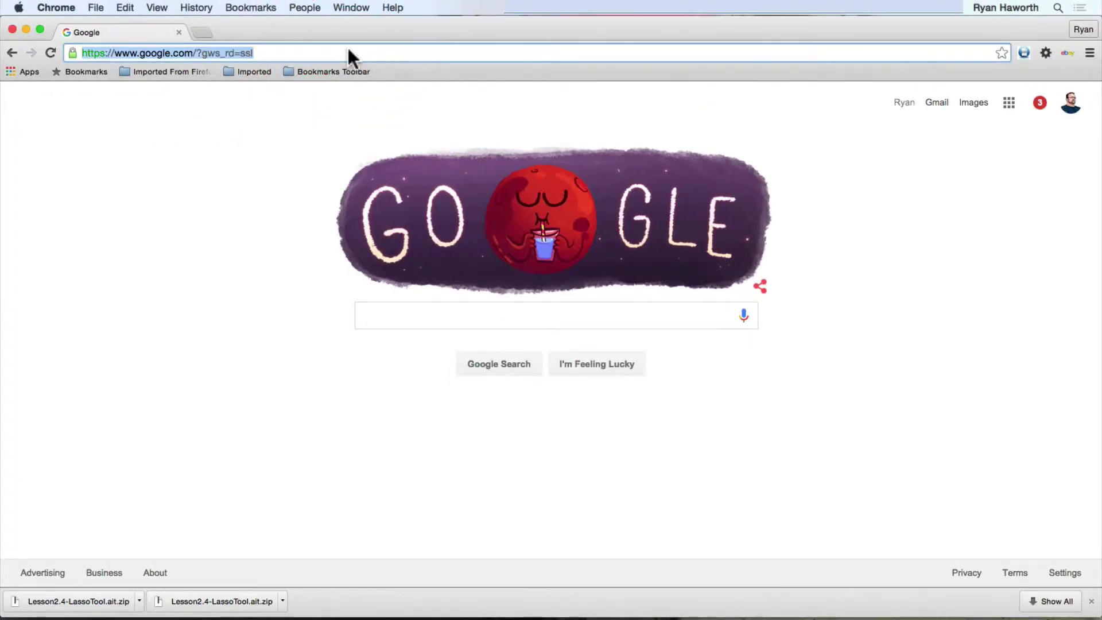
pyautogui.write('http://www.ryandoeseverything.com/courses/illustrator-cc/practice/Lesson2.5-MagicWandTool.ait.zip')
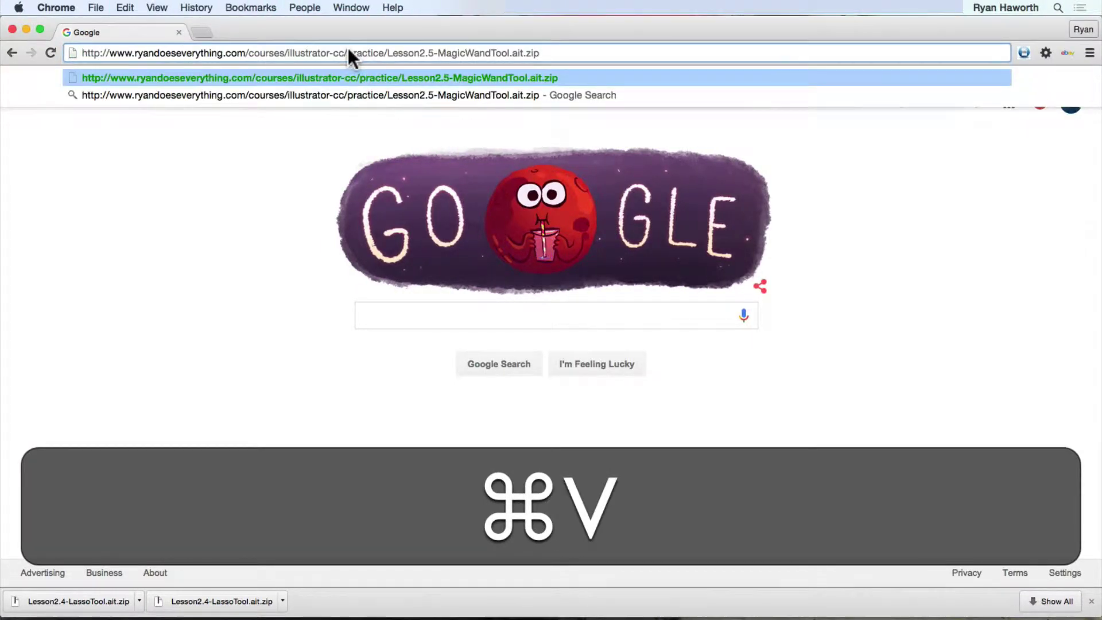
pyautogui.press('Return')
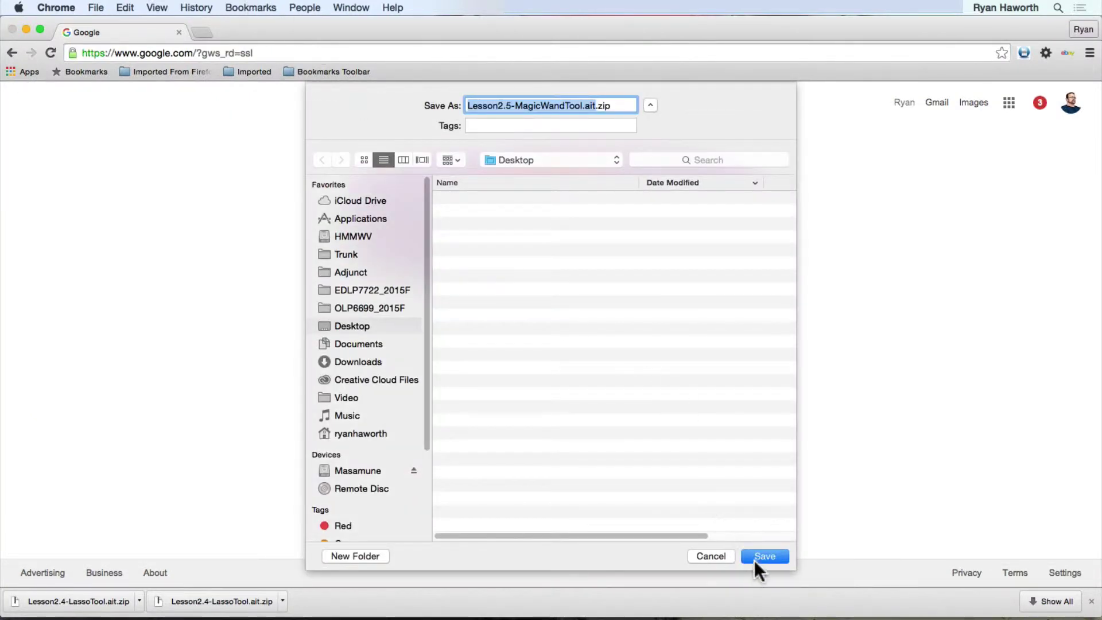
pyautogui.click(758, 557)
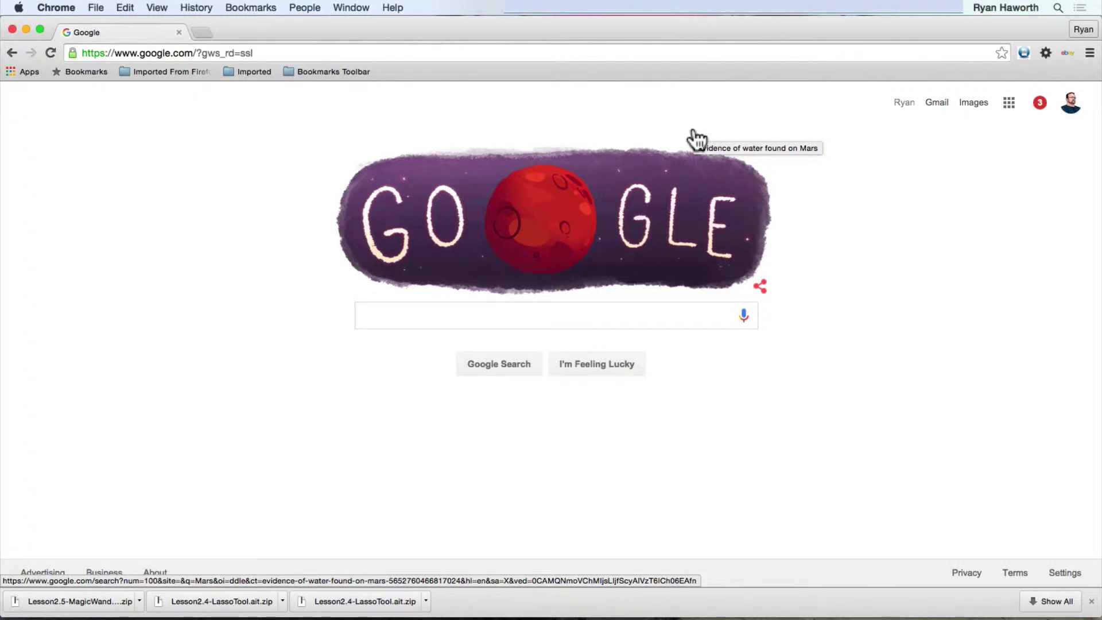
# Show the desktop and extract the downloaded Lesson2.5-MagicWandTool.ait.zip archive.
pyautogui.hotkey('ctrl', 'Up')
pyautogui.click(663, 49)
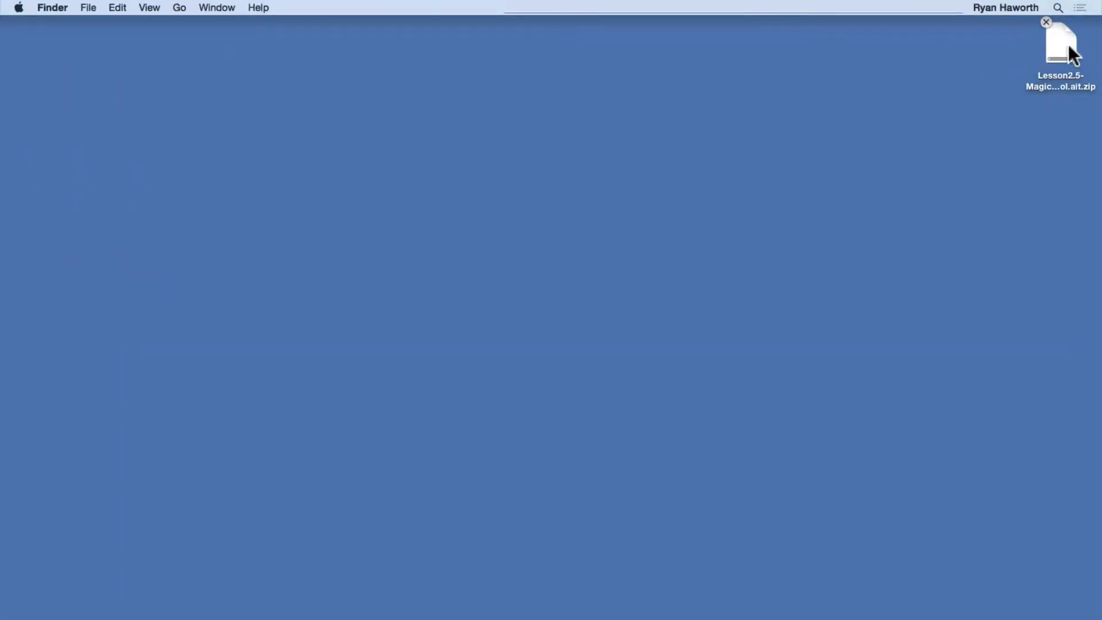
pyautogui.click(655, 57)
pyautogui.doubleClick(1063, 51)
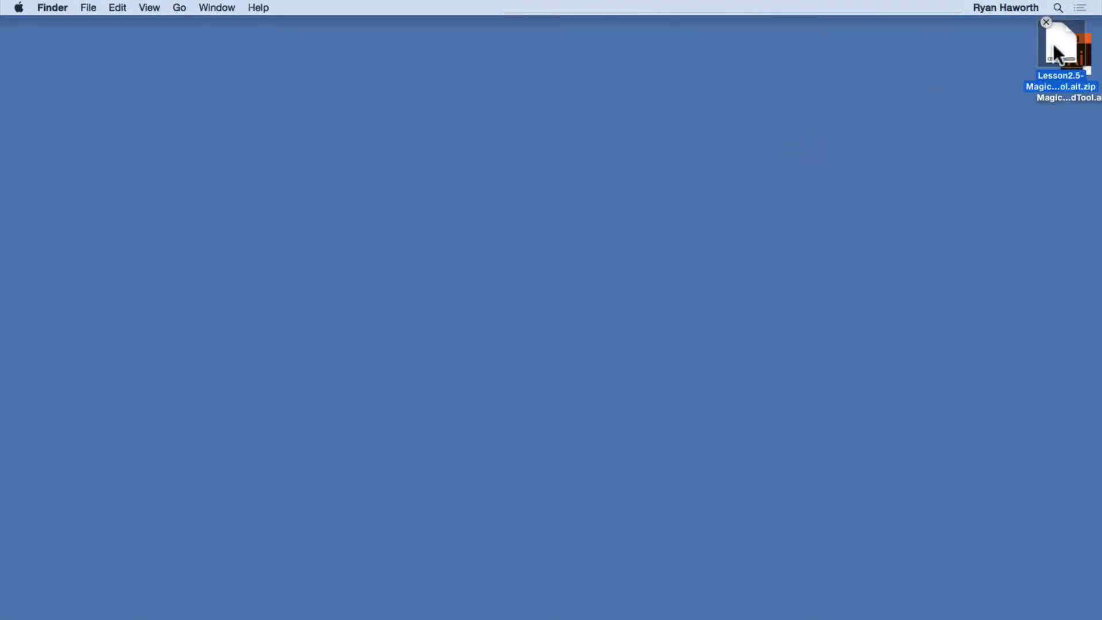
# Place the zip and the extracted template side by side on the desktop, and open the template in Illustrator with the artboard fitted to the window.
pyautogui.moveTo(1053, 44); pyautogui.dragTo(877, 93)
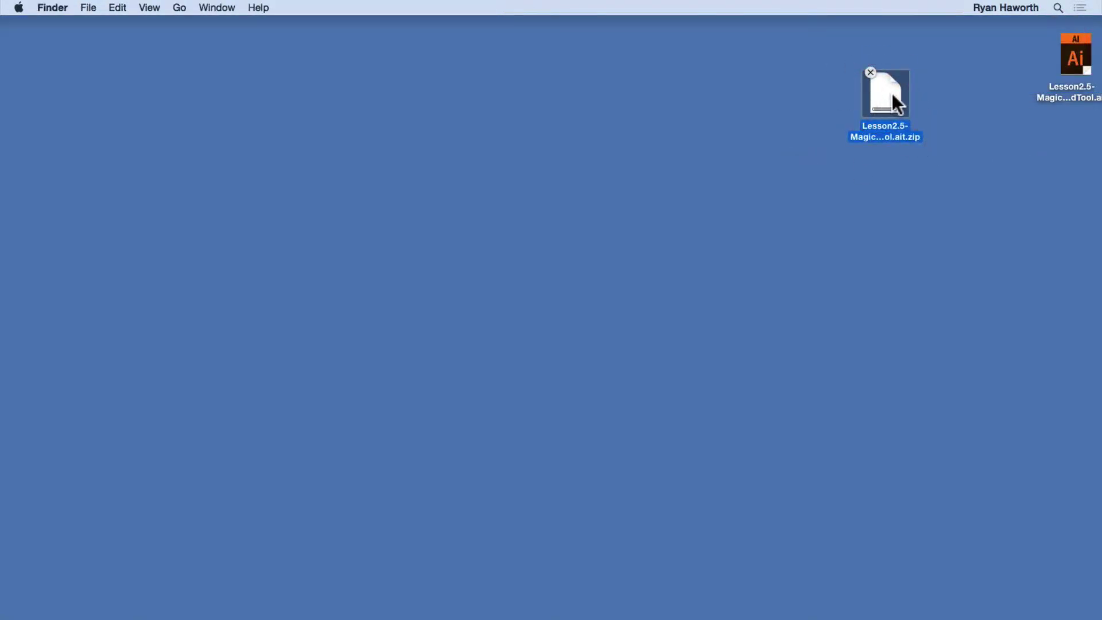
pyautogui.moveTo(1075, 54); pyautogui.dragTo(953, 94)
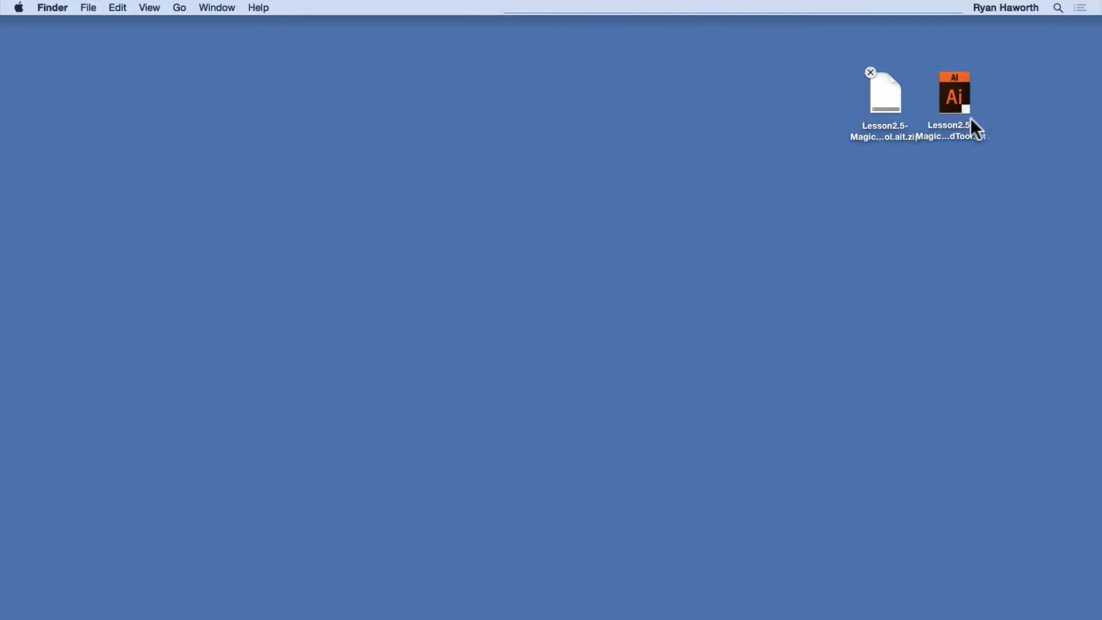
pyautogui.doubleClick(957, 88)
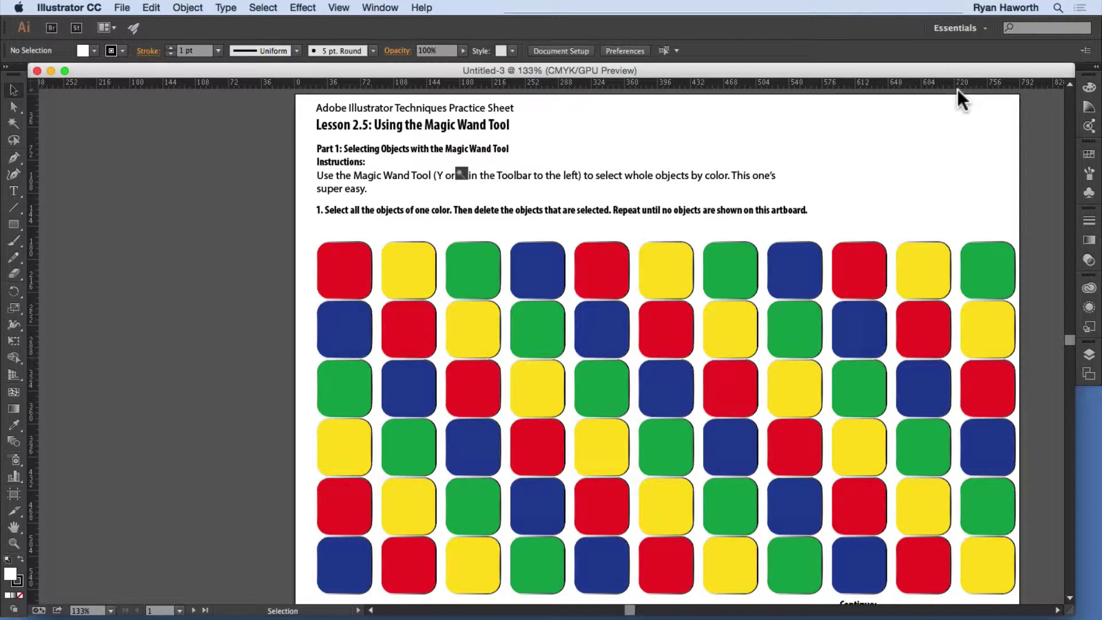
pyautogui.press('super+0')
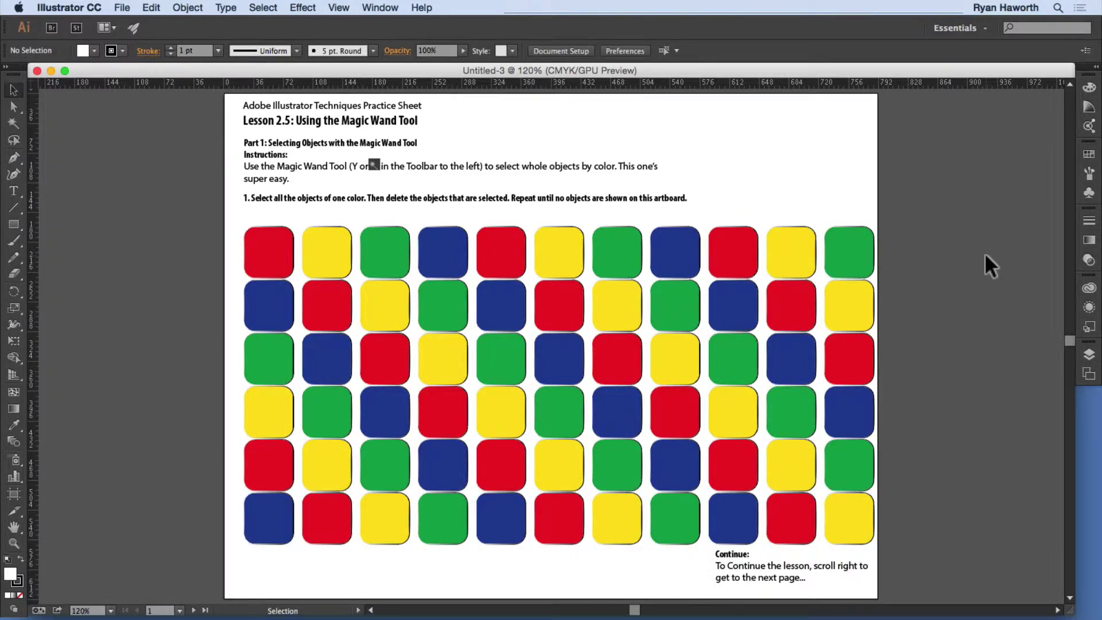
# Activate the Magic Wand tool and use it to select all red, all green and all blue squares in turn.
pyautogui.press('shift+super')
pyautogui.press('y')
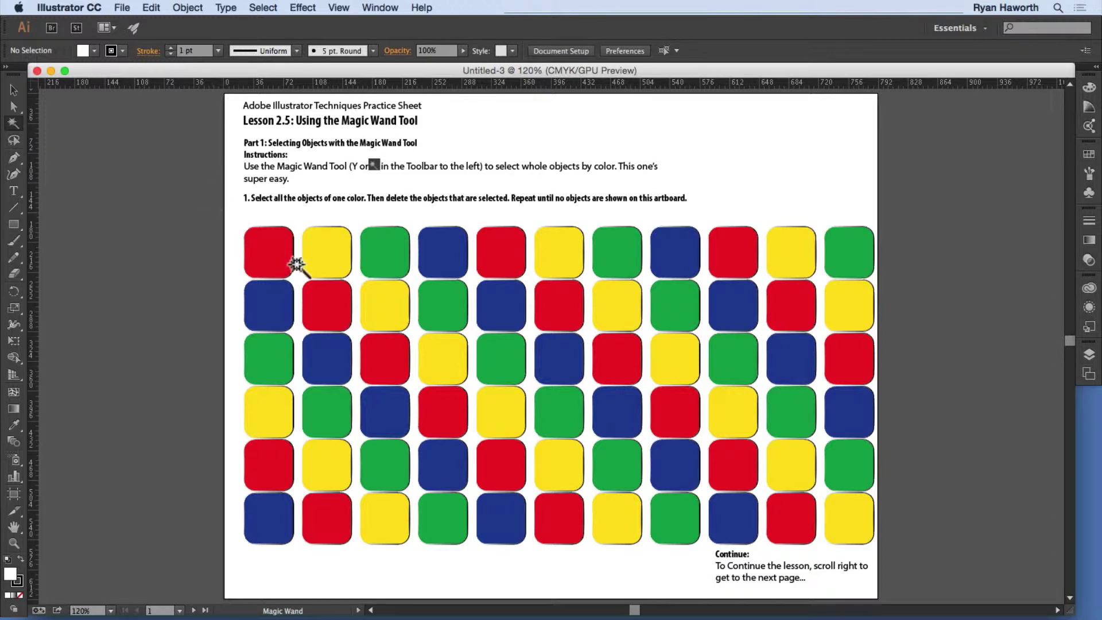
pyautogui.click(265, 253)
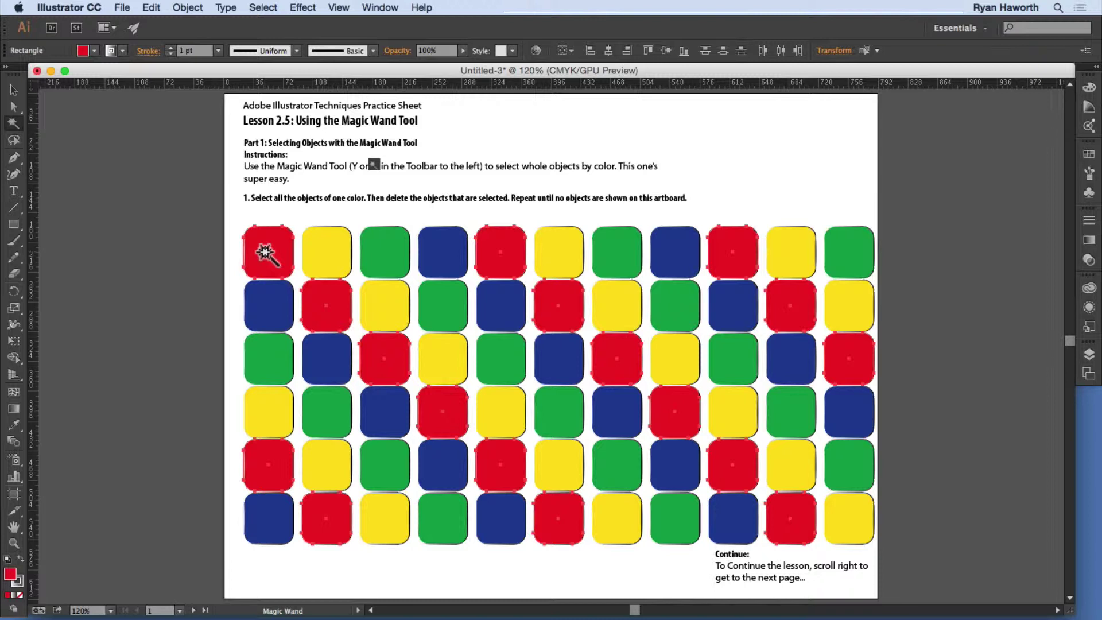
pyautogui.click(386, 247)
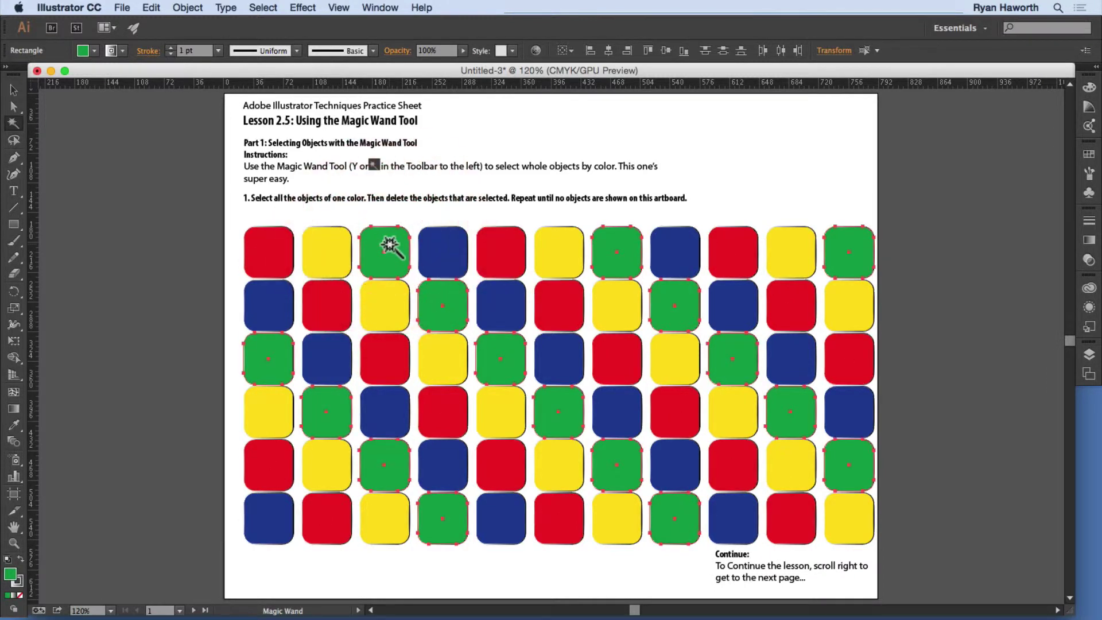
pyautogui.click(431, 258)
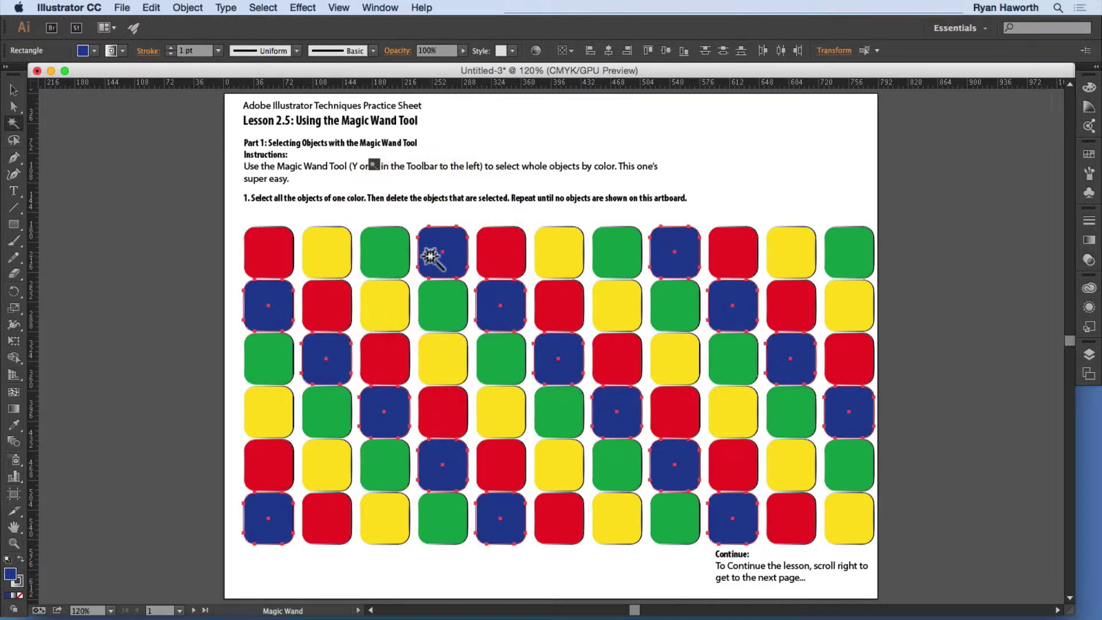
# Select all yellow squares with the Magic Wand and delete them, and do the same with all green squares.
pyautogui.click(558, 244)
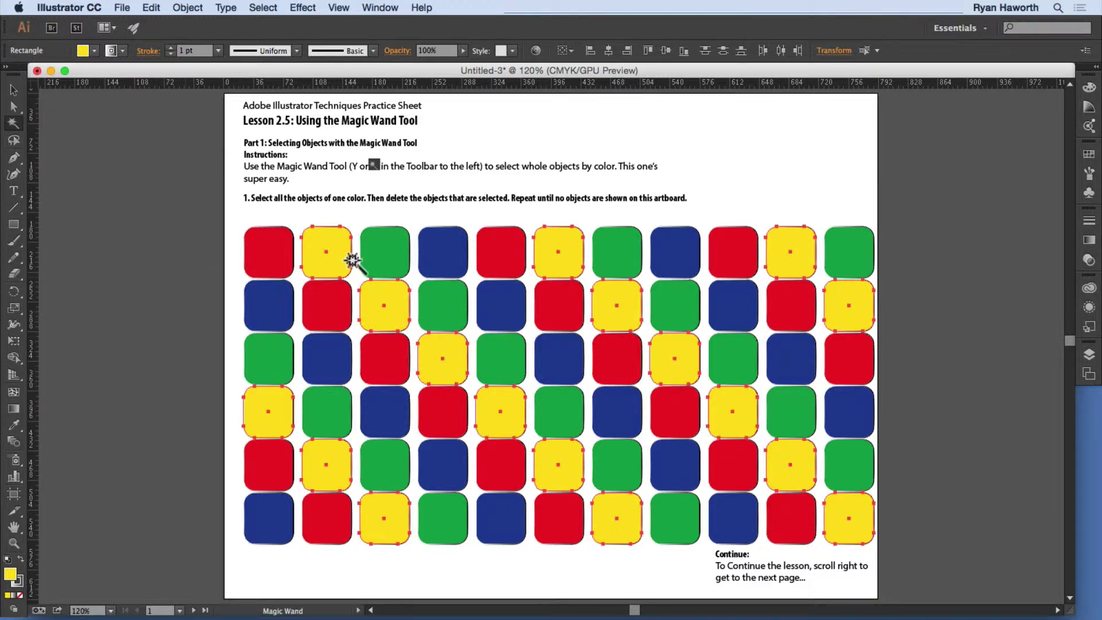
pyautogui.click(344, 243)
pyautogui.press('BackSpace')
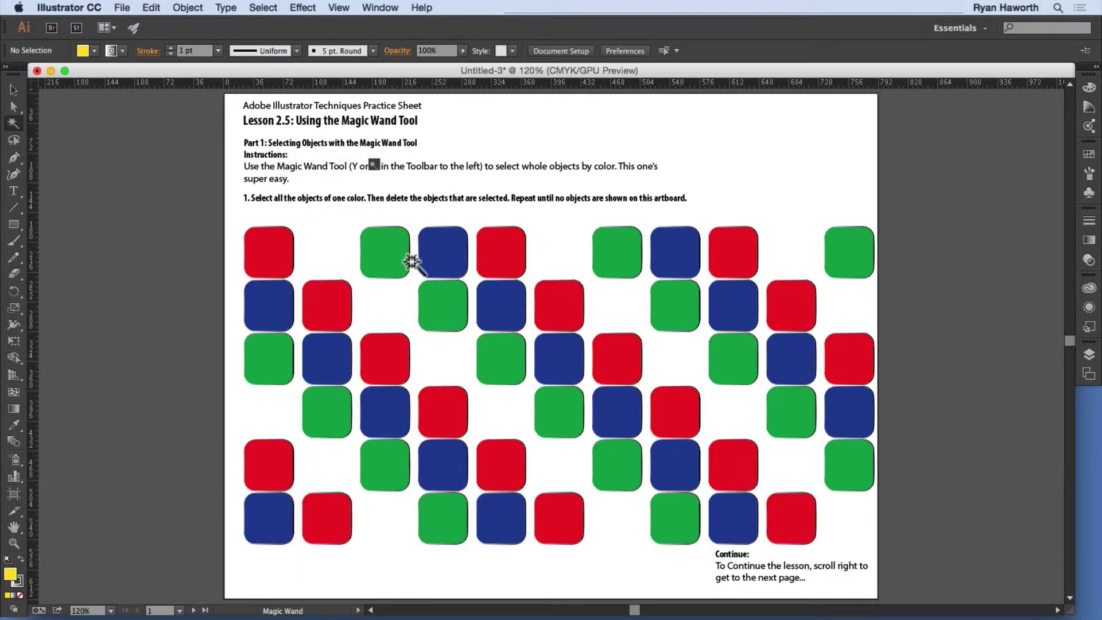
pyautogui.click(399, 258)
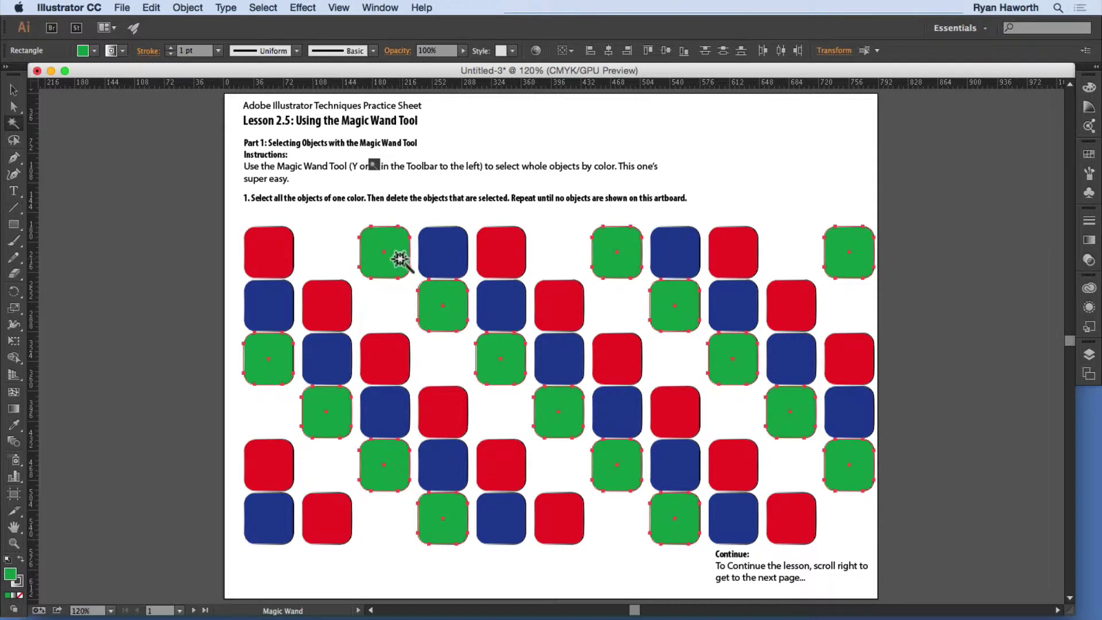
pyautogui.press('BackSpace')
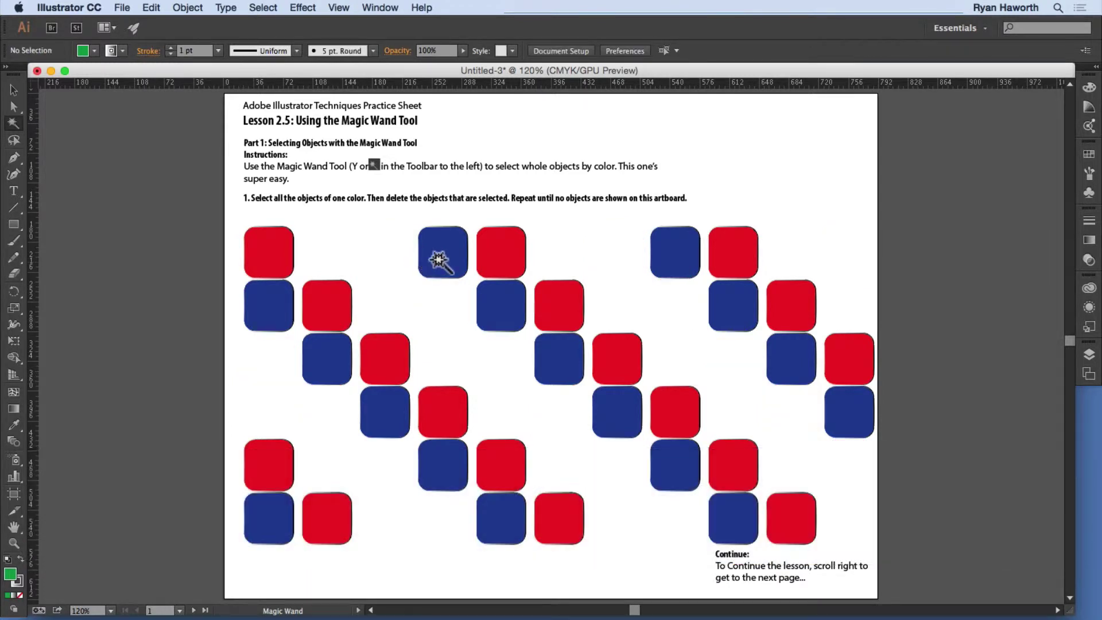
# Select and delete all blue squares and all red squares with the Magic Wand, clearing the first artboard of squares.
pyautogui.click(439, 258)
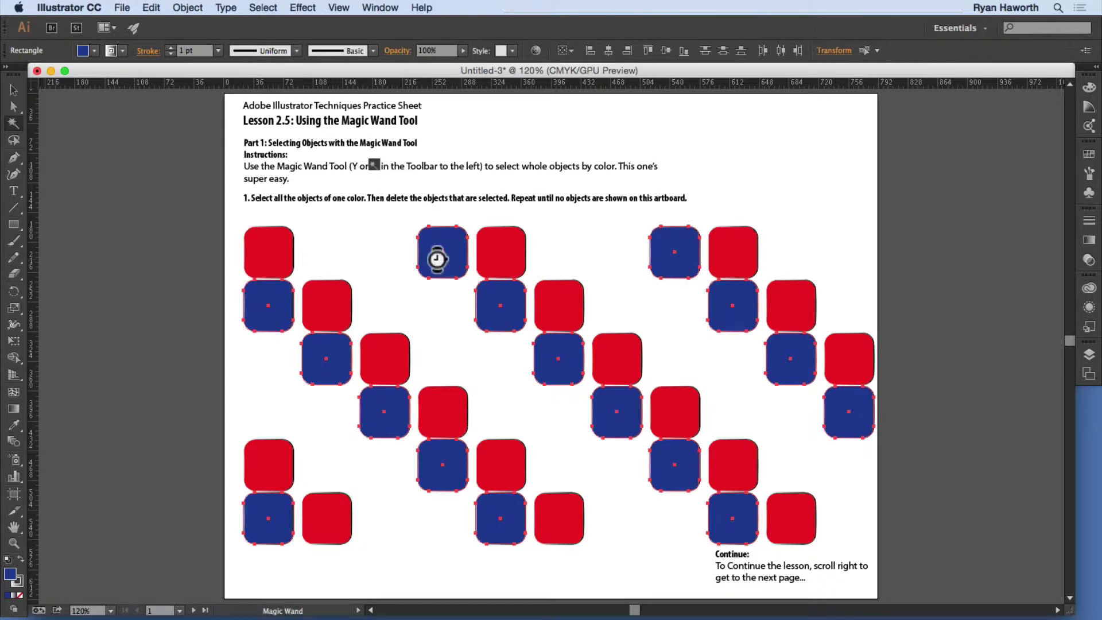
pyautogui.press('BackSpace')
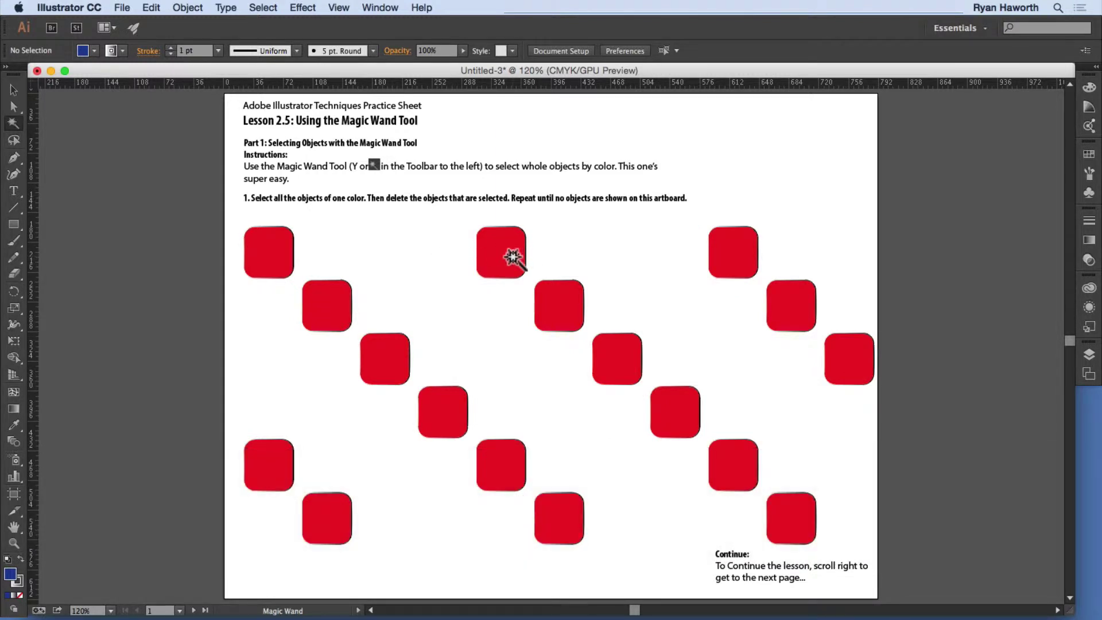
pyautogui.click(512, 256)
pyautogui.press('BackSpace')
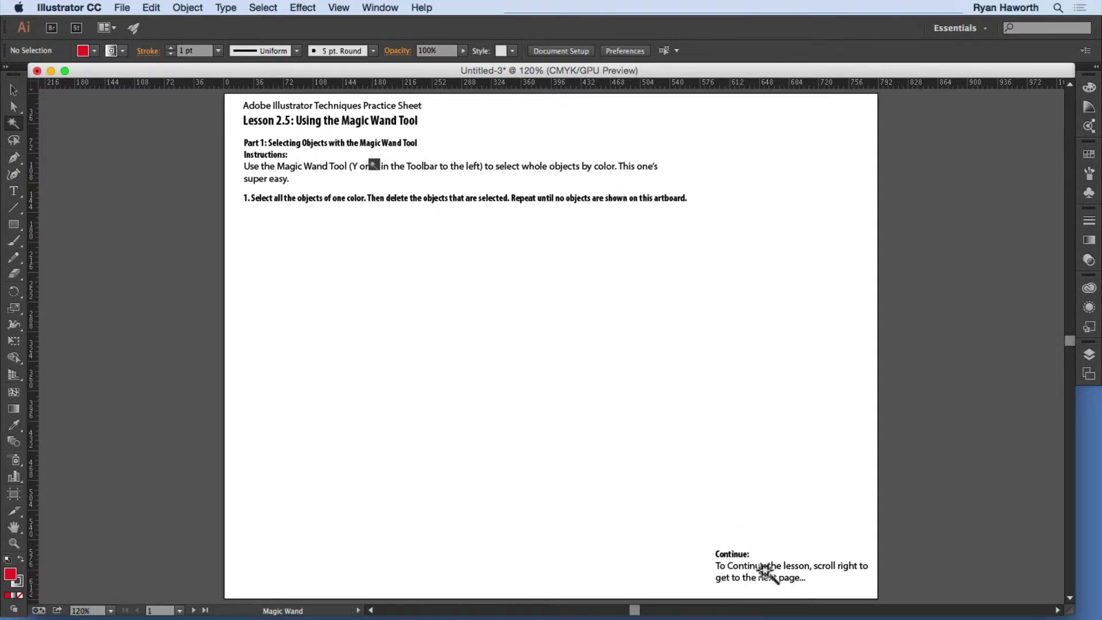
# Go to the second artboard and select all its light blue squares by fill color with the Magic Wand.
pyautogui.click(634, 610)
pyautogui.moveTo(634, 609); pyautogui.dragTo(640, 608)
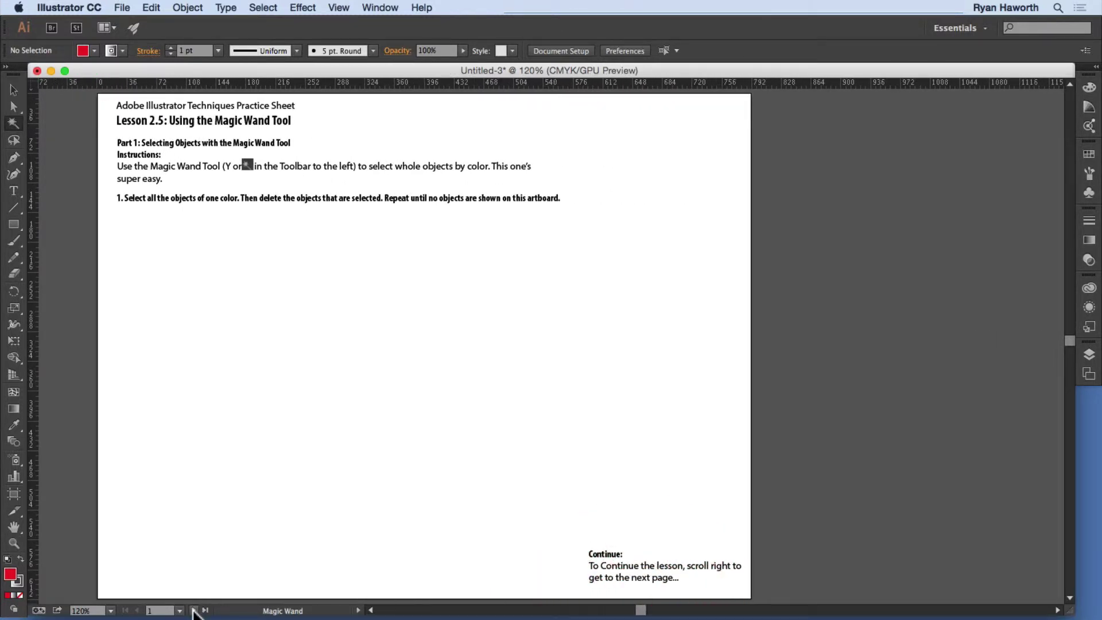
pyautogui.click(193, 610)
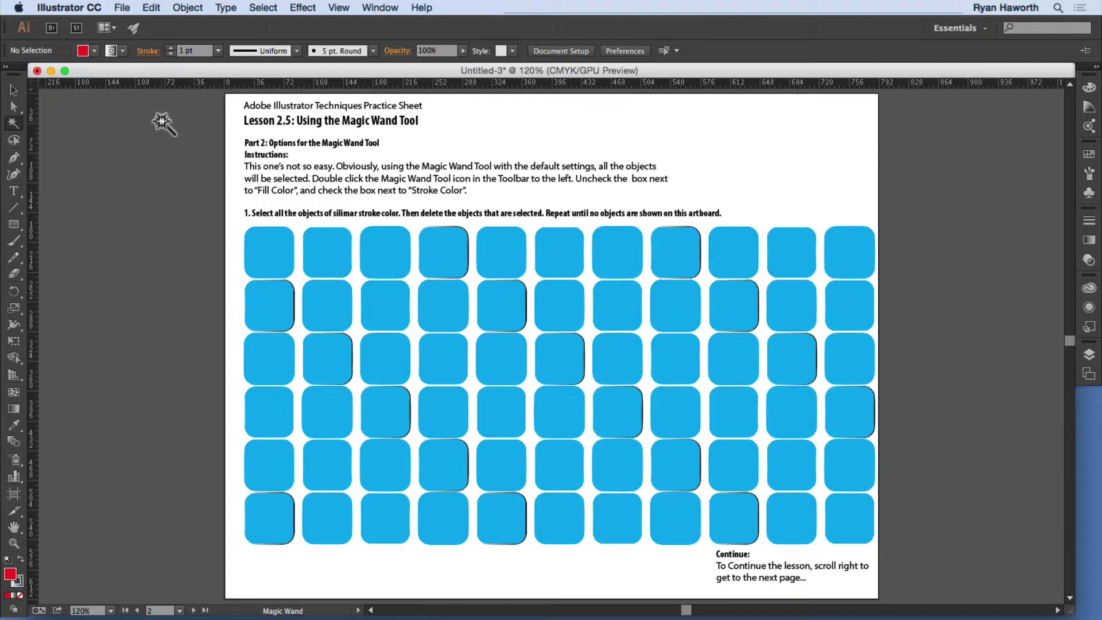
pyautogui.click(262, 245)
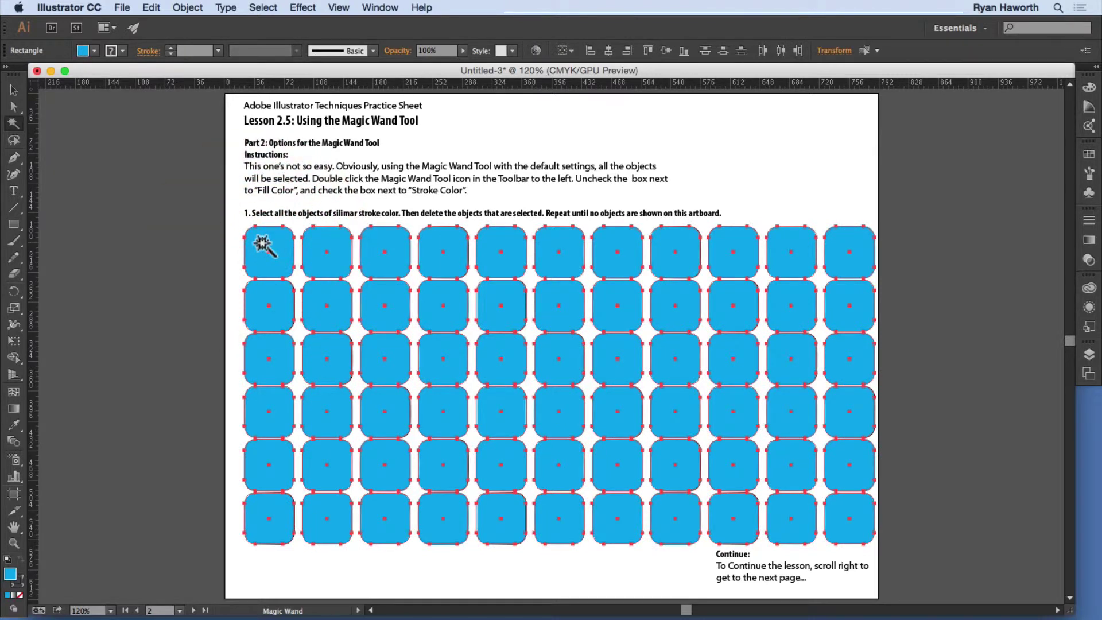
# Set the Magic Wand options to match Stroke Color instead of Fill Color, and close the options.
pyautogui.doubleClick(14, 124)
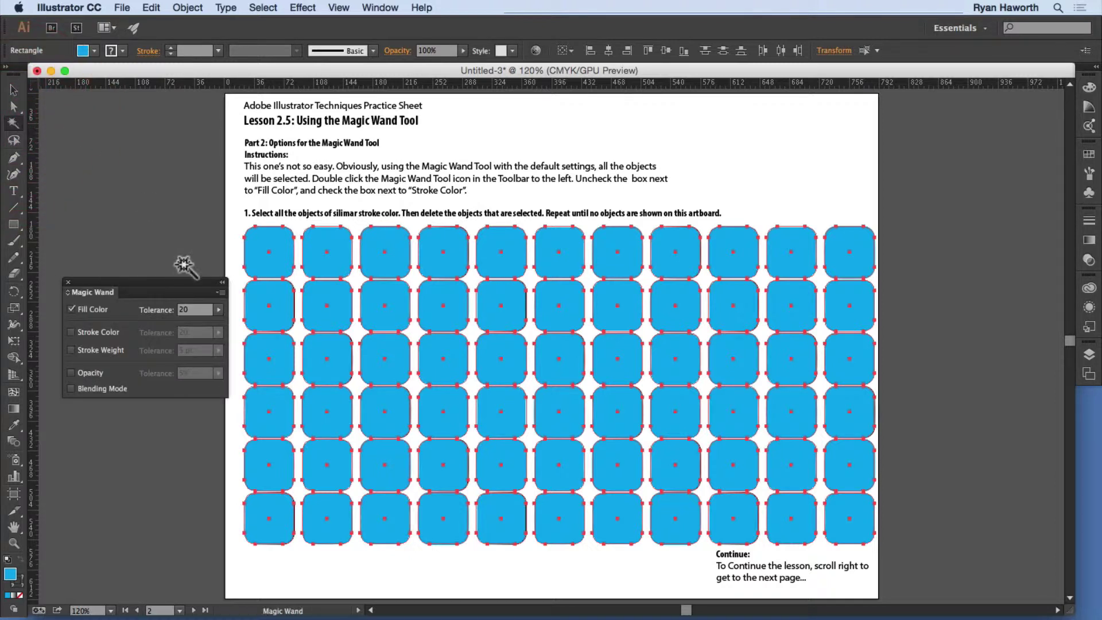
pyautogui.moveTo(165, 286); pyautogui.dragTo(166, 207)
pyautogui.click(170, 216)
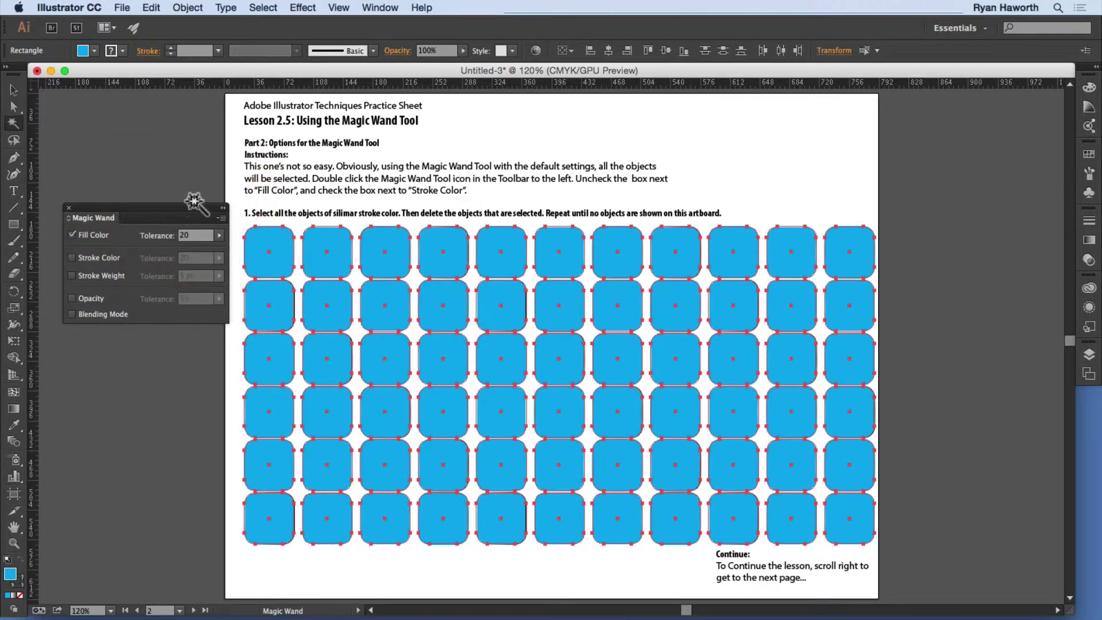
pyautogui.click(72, 235)
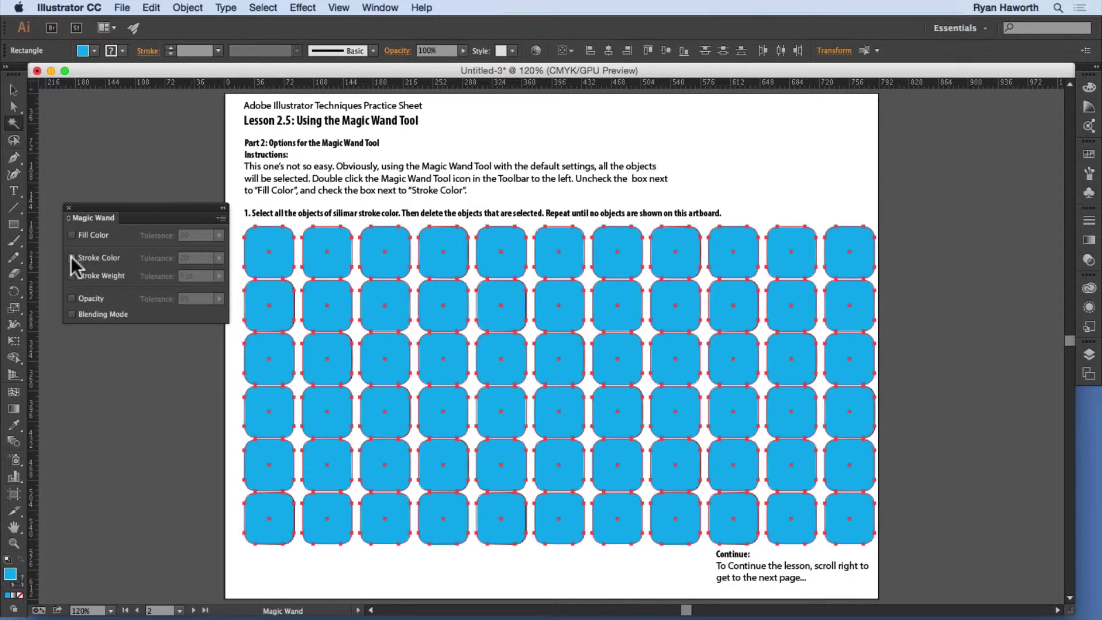
pyautogui.click(72, 258)
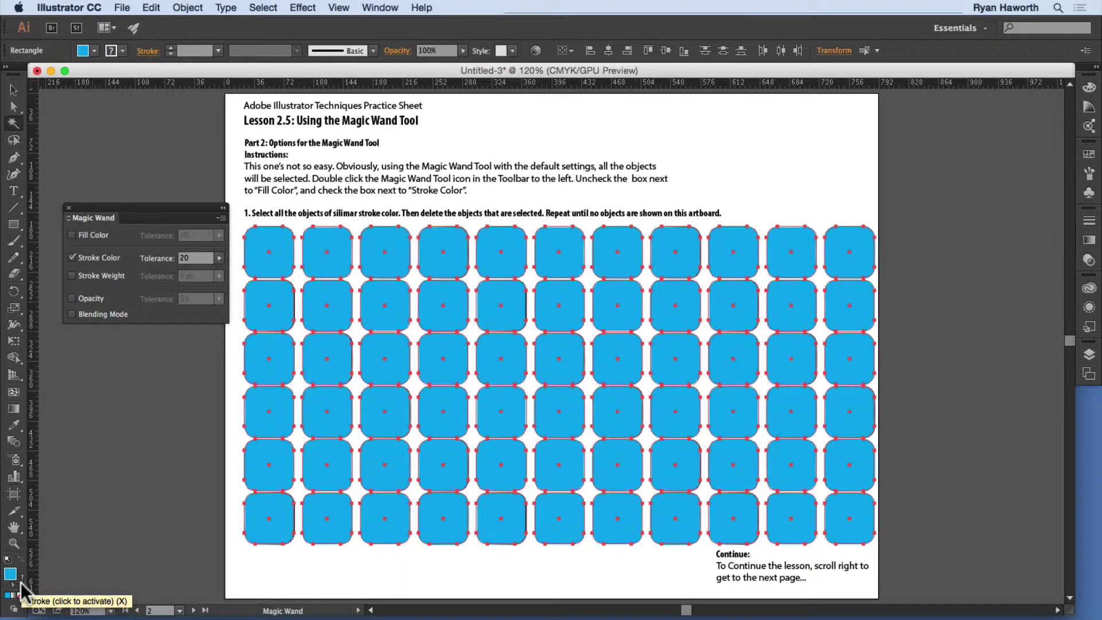
pyautogui.click(69, 208)
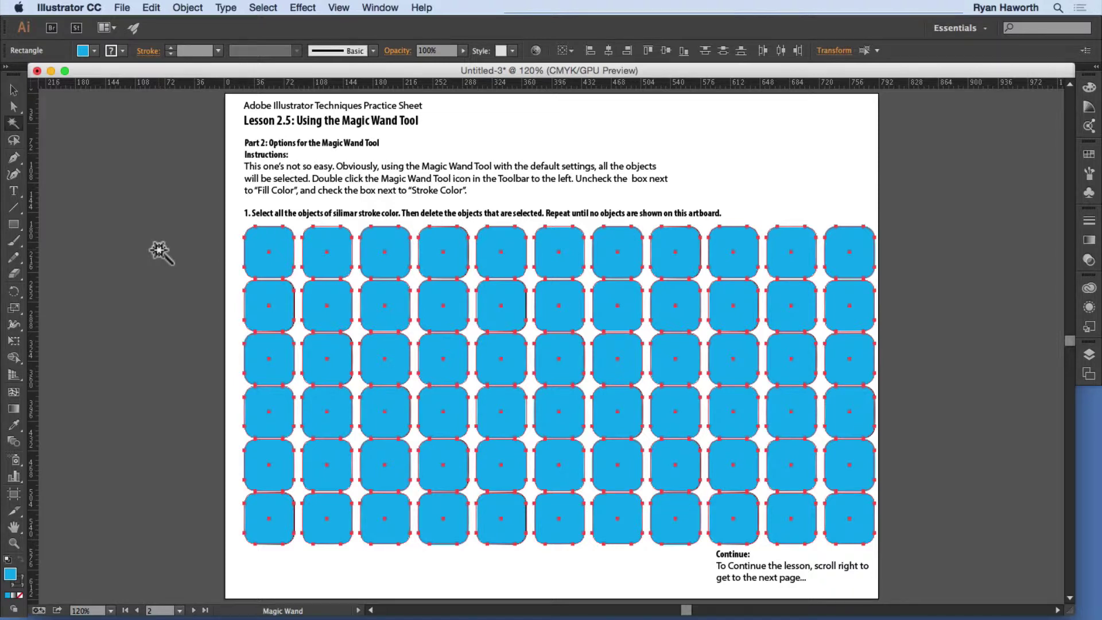
# Deselect everything and examine the stroke color of each of the first four squares in the top row, using the Selection tool.
pyautogui.press('v')
pyautogui.click(158, 204)
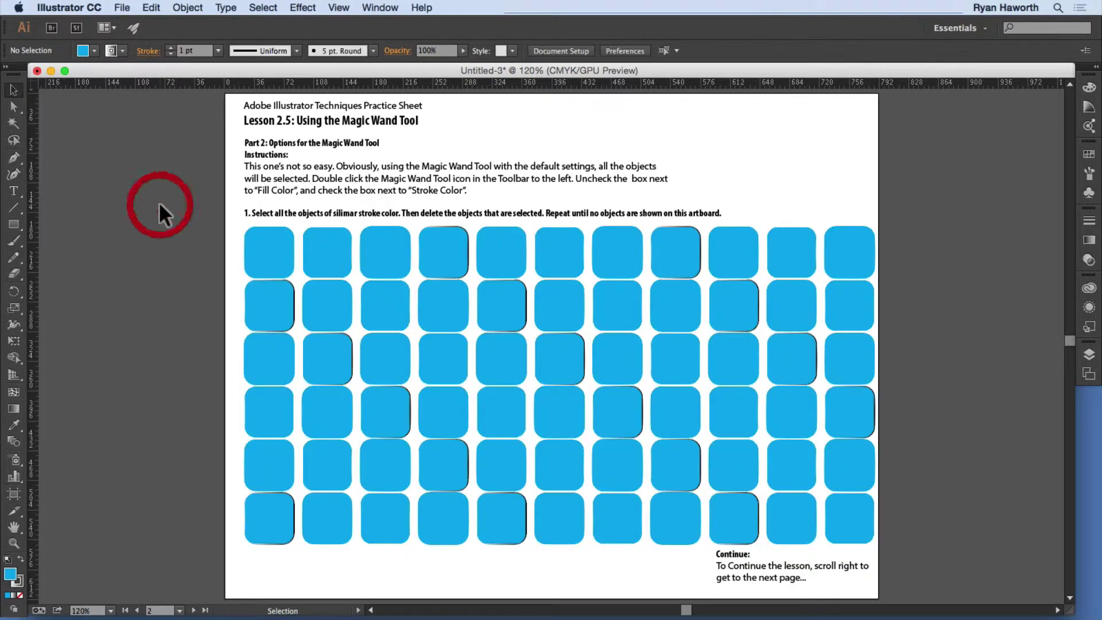
pyautogui.click(281, 257)
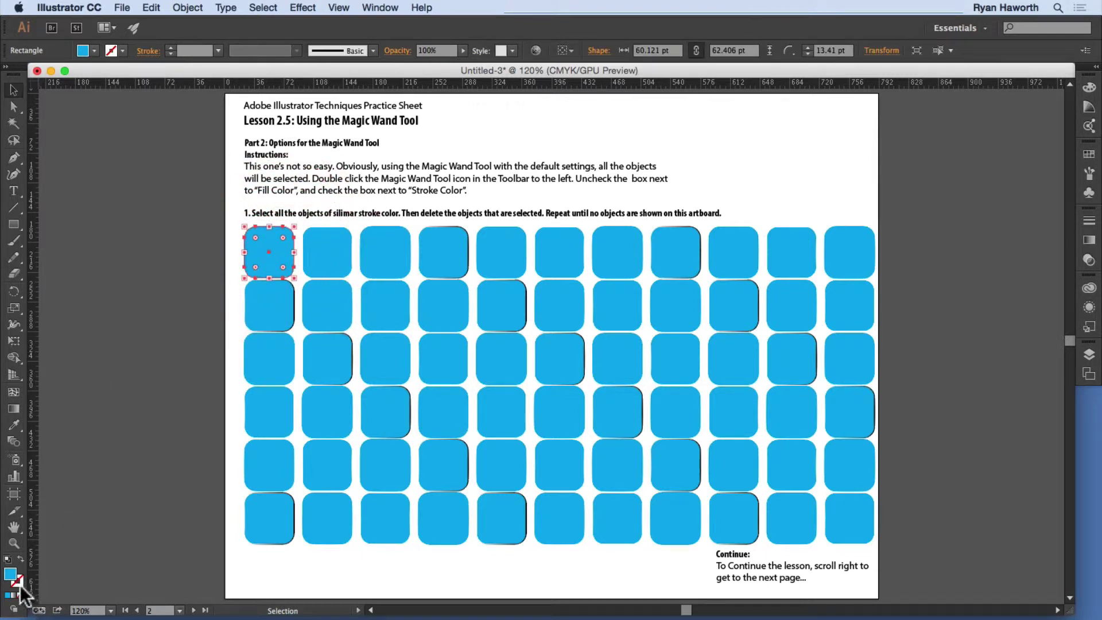
pyautogui.click(315, 261)
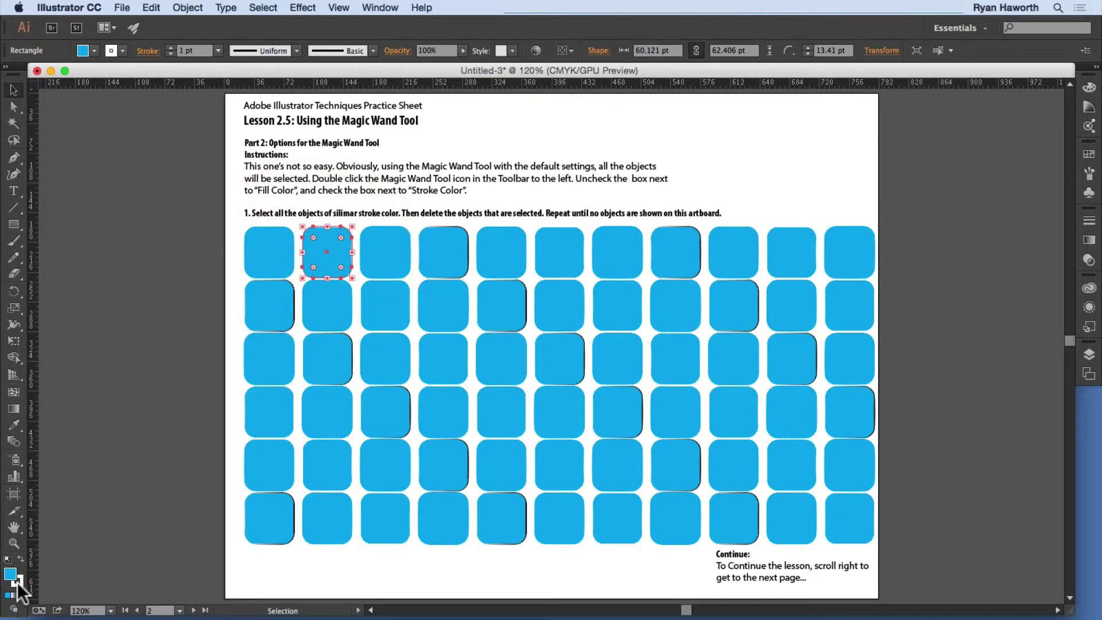
pyautogui.click(400, 239)
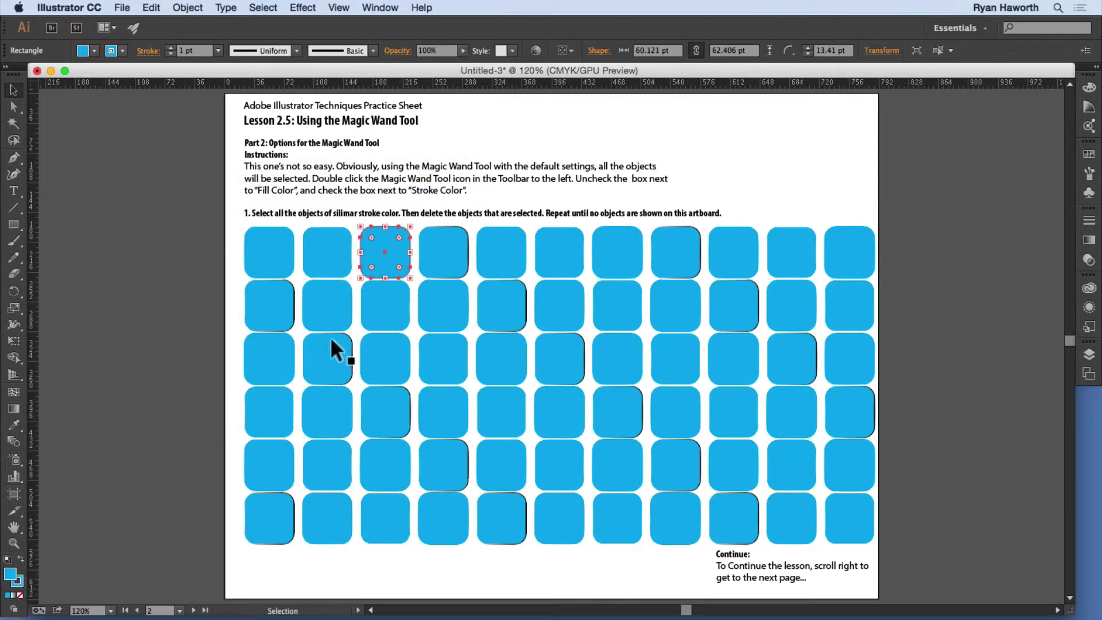
pyautogui.click(453, 247)
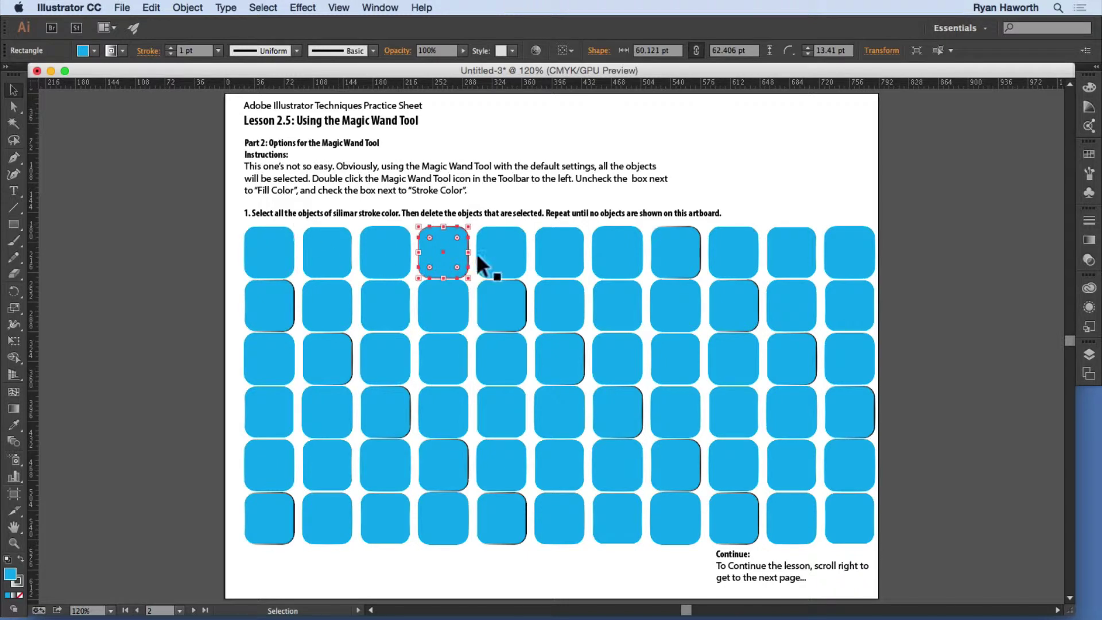
# Check the Magic Wand's stroke color tolerance, and select and delete all squares matching the first square's missing stroke.
pyautogui.click(164, 243)
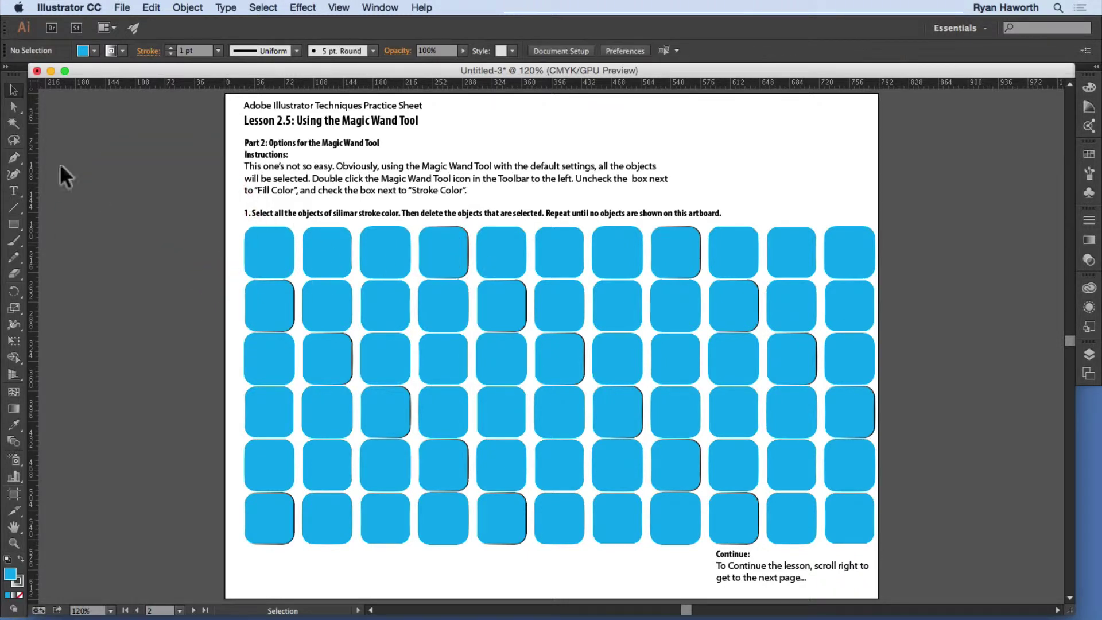
pyautogui.doubleClick(12, 124)
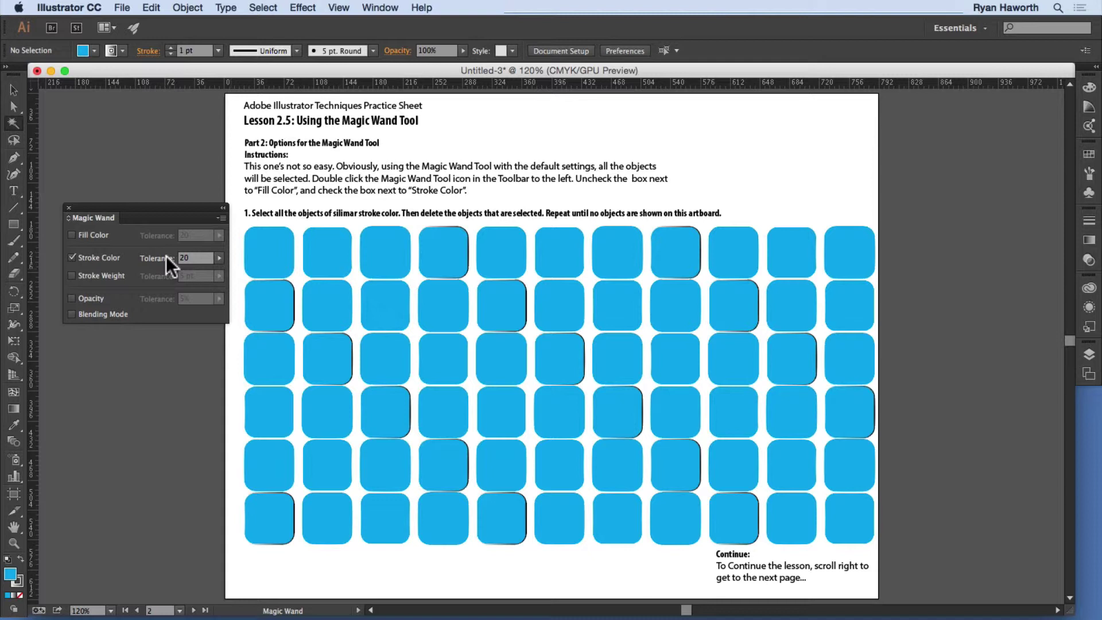
pyautogui.click(69, 207)
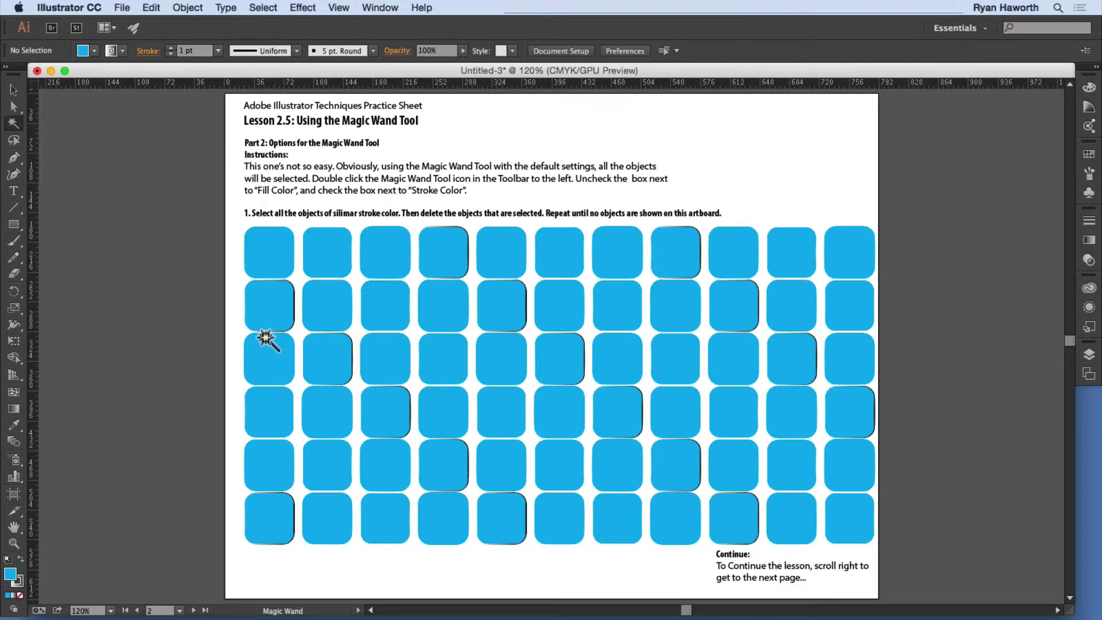
pyautogui.click(264, 249)
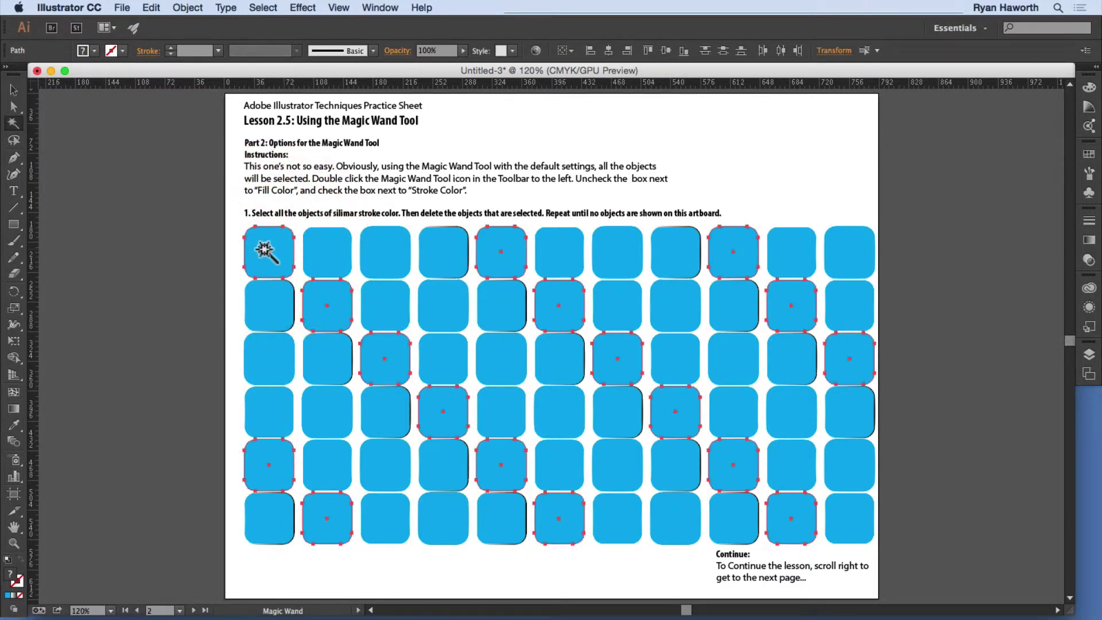
pyautogui.press('BackSpace')
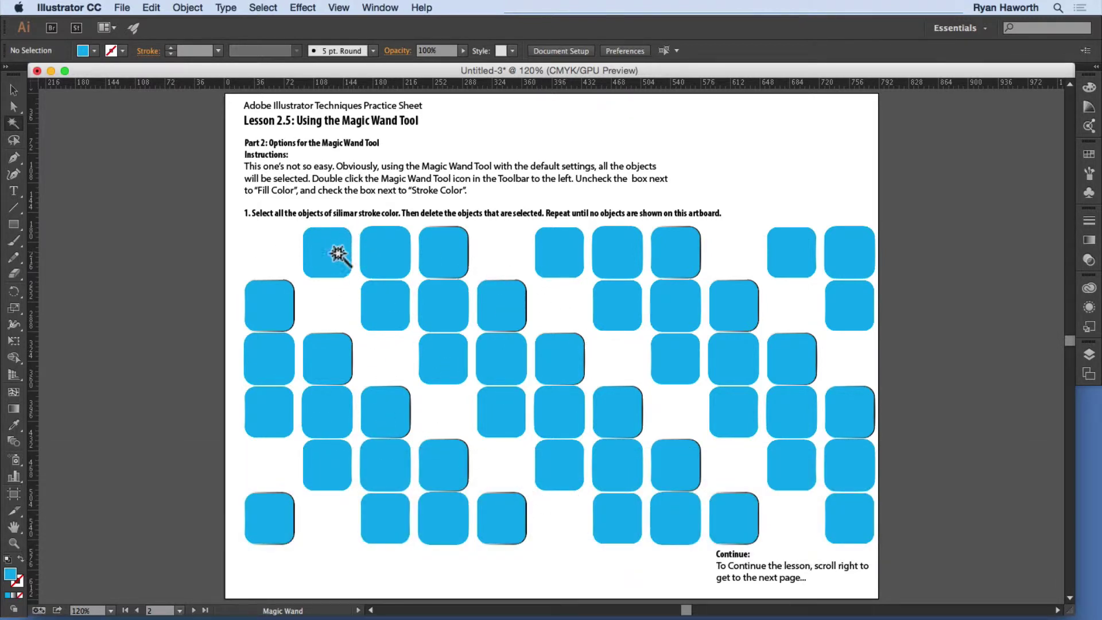
# Select and delete the white-stroked, blue-stroked and black-stroked squares with the Magic Wand, clearing the second artboard.
pyautogui.click(327, 251)
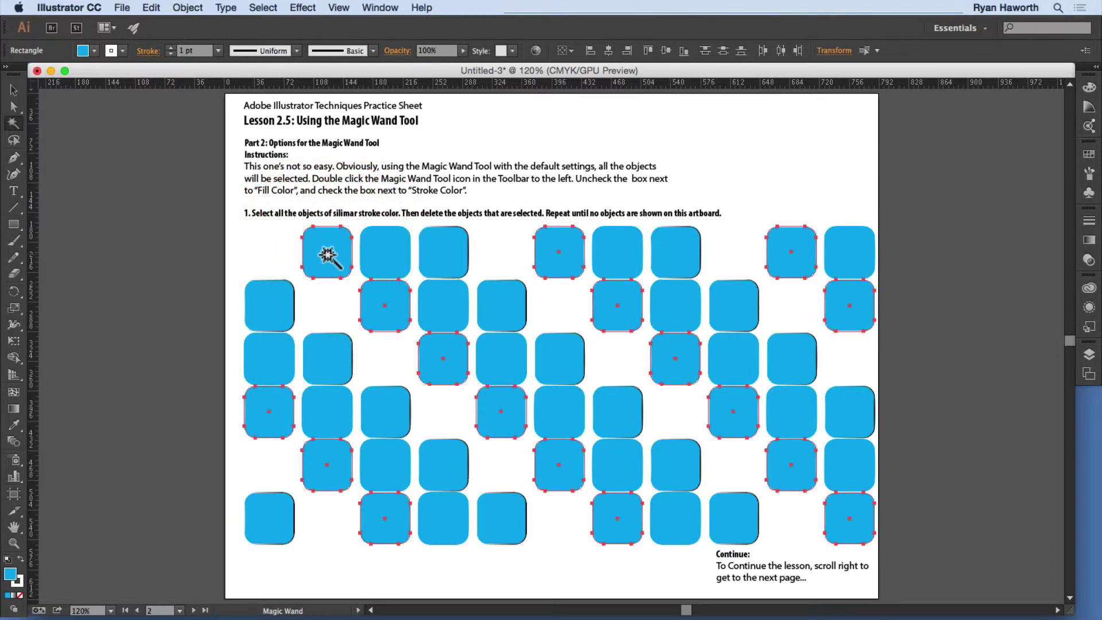
pyautogui.press('BackSpace')
pyautogui.click(403, 243)
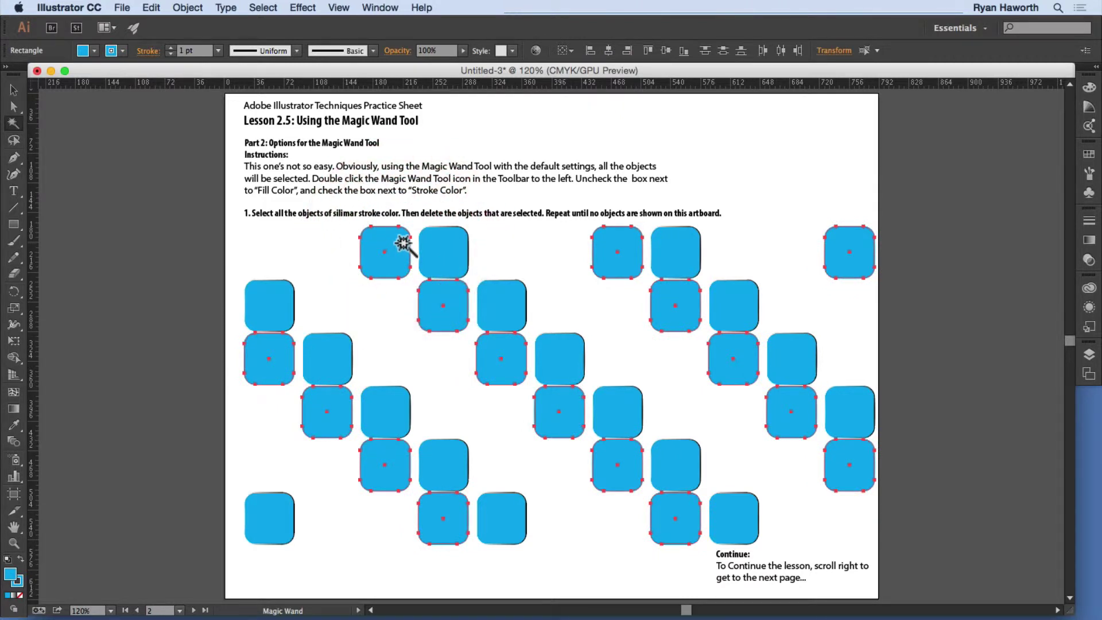
pyautogui.press('BackSpace')
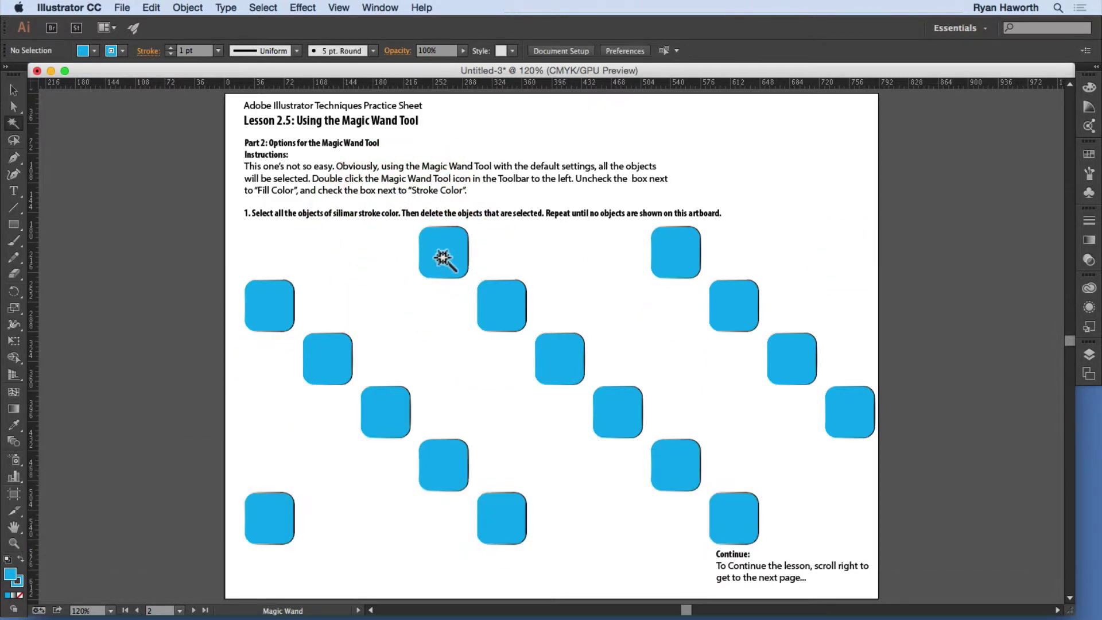
pyautogui.click(444, 256)
pyautogui.press('BackSpace')
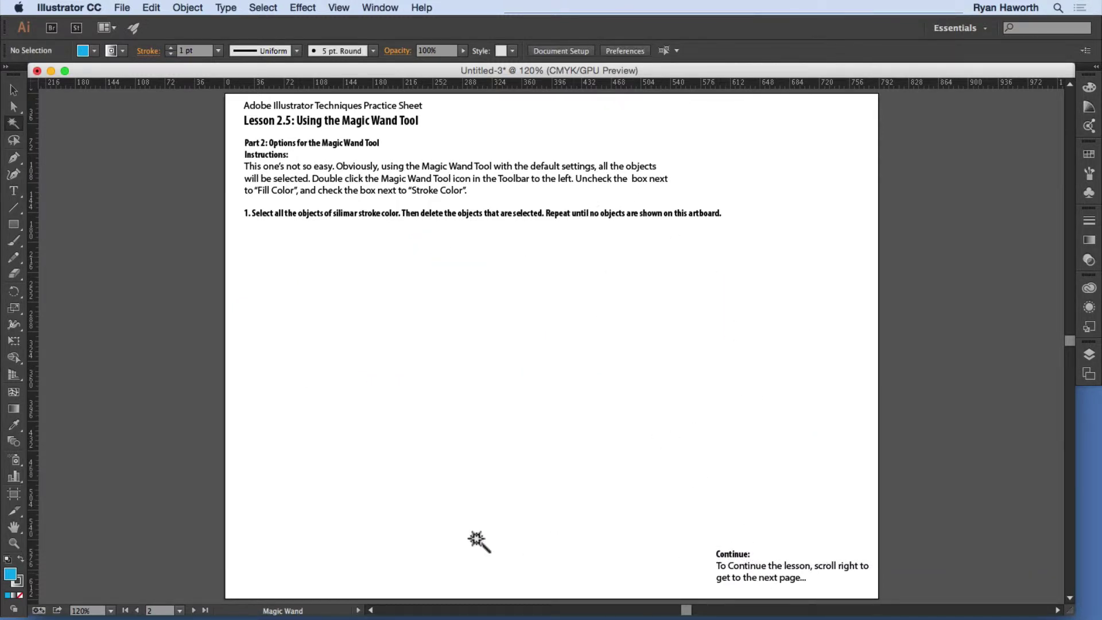
# Show the document's layers and examine the third artboard together with the neighbouring stars artboard.
pyautogui.press('F7')
pyautogui.click(193, 610)
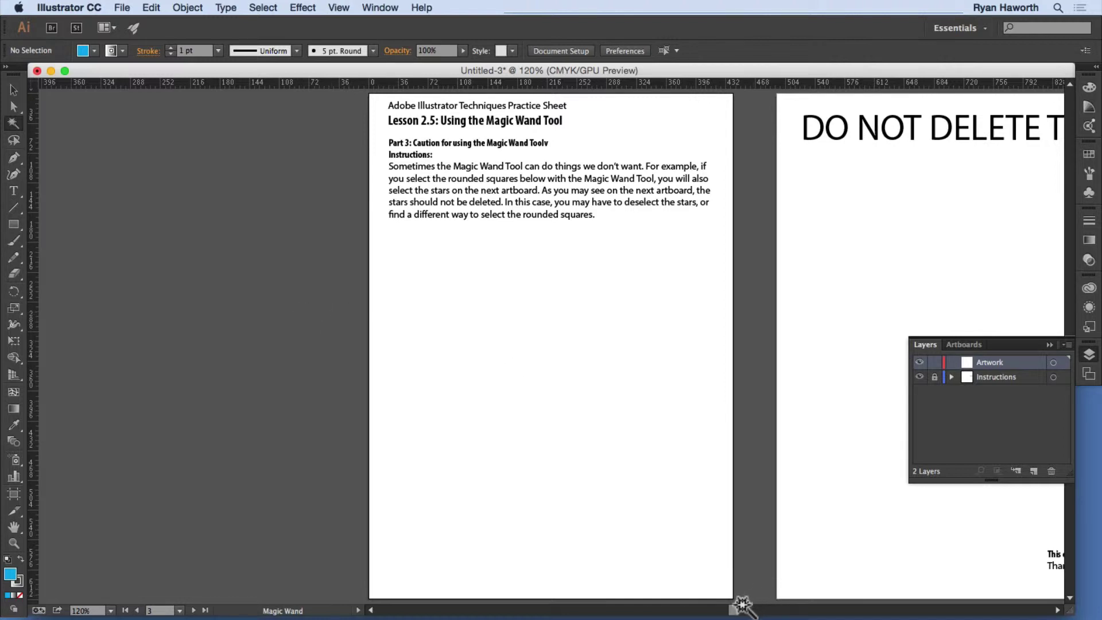
pyautogui.moveTo(733, 611); pyautogui.dragTo(747, 612)
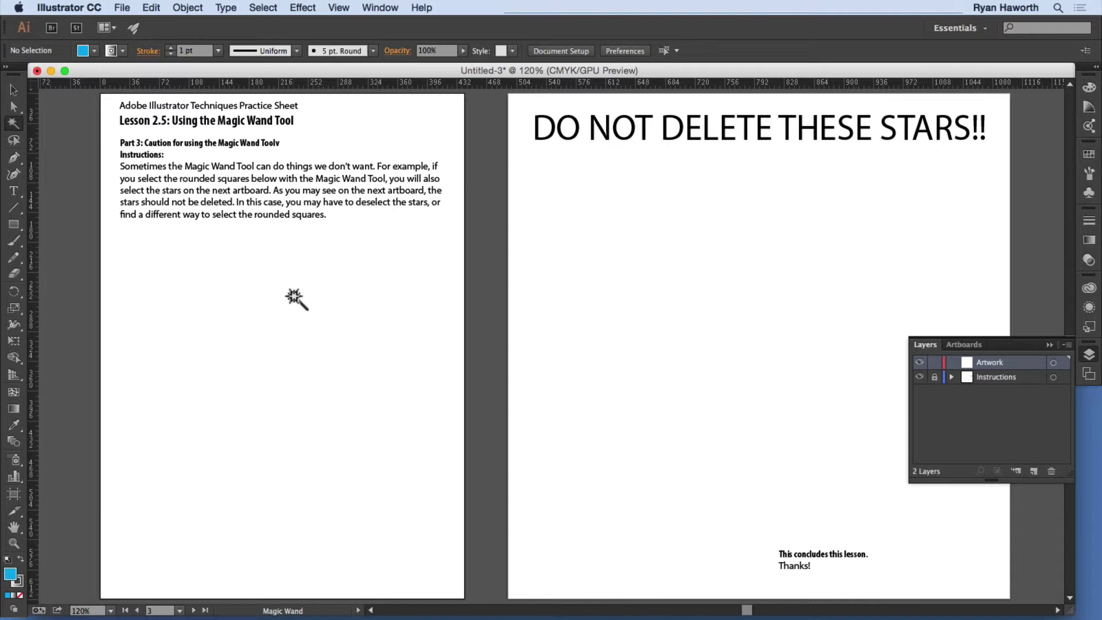
# Close the practice document without saving and open a fresh copy from the Lesson 2.5 Magic Wand template on the desktop.
pyautogui.click(37, 71)
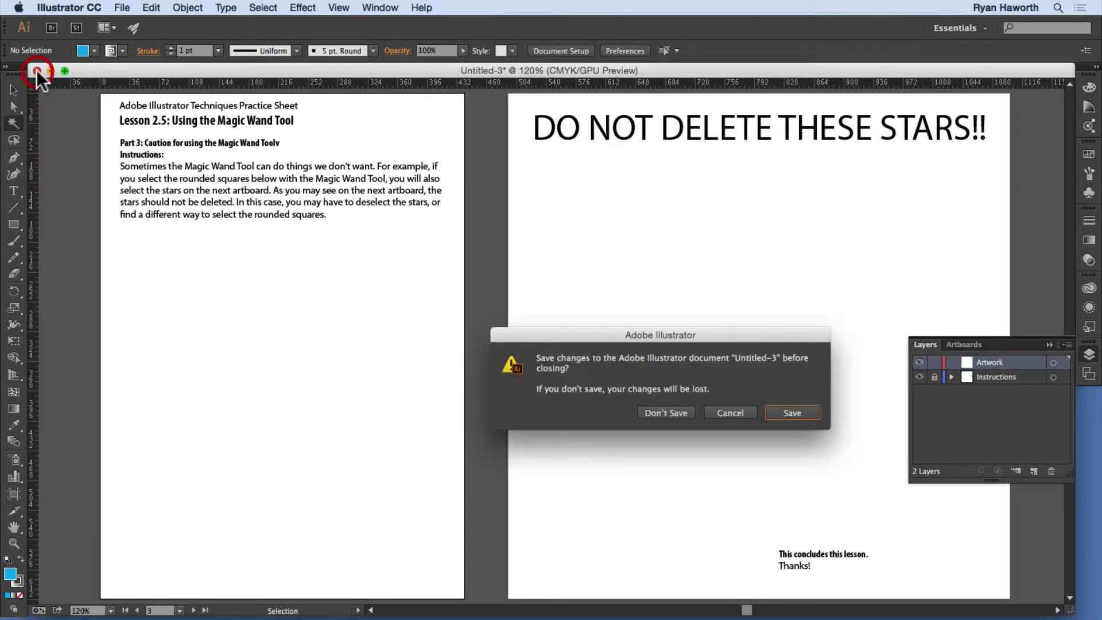
pyautogui.click(661, 411)
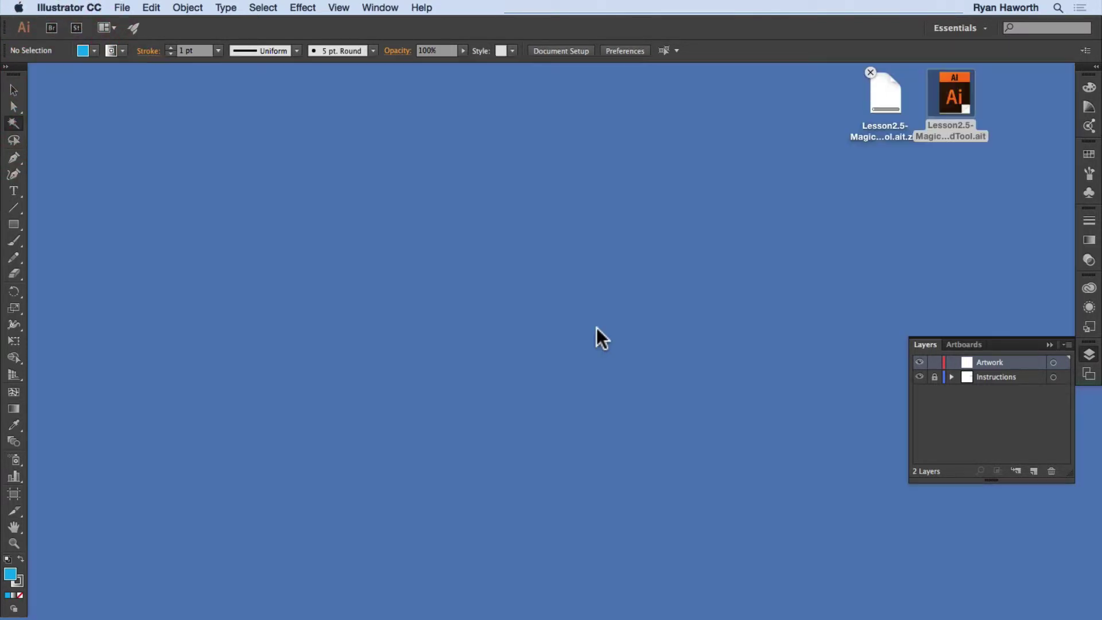
pyautogui.click(966, 168)
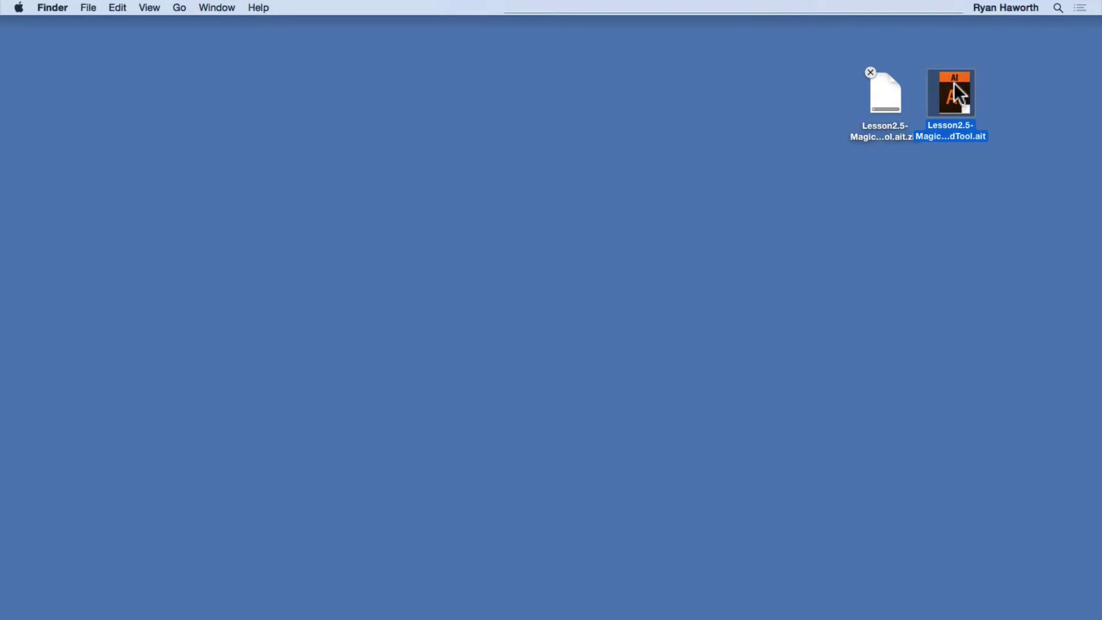
pyautogui.doubleClick(953, 91)
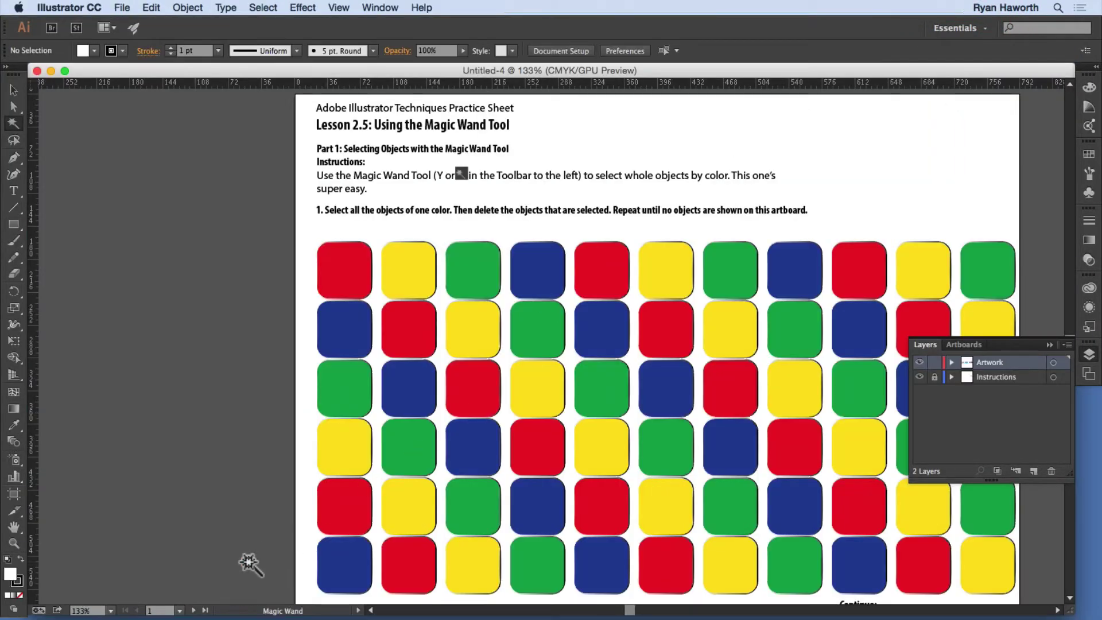
# Go to the third artboard and select all the purple rounded squares and stars with the Magic Wand.
pyautogui.click(193, 611)
pyautogui.click(194, 611)
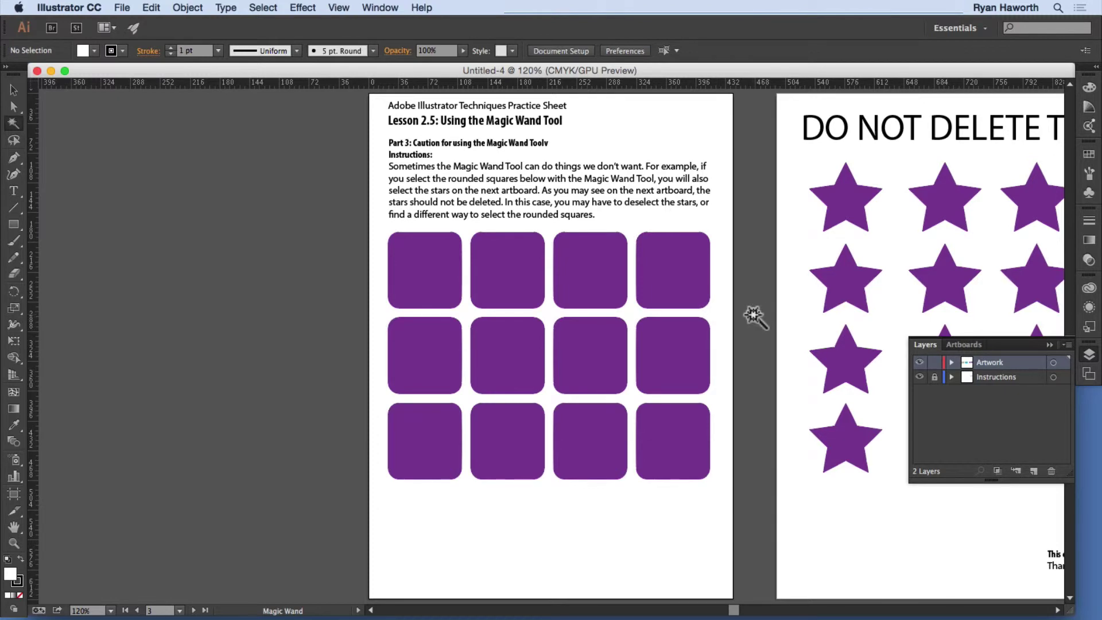
pyautogui.press('space')
pyautogui.moveTo(752, 314); pyautogui.dragTo(393, 351)
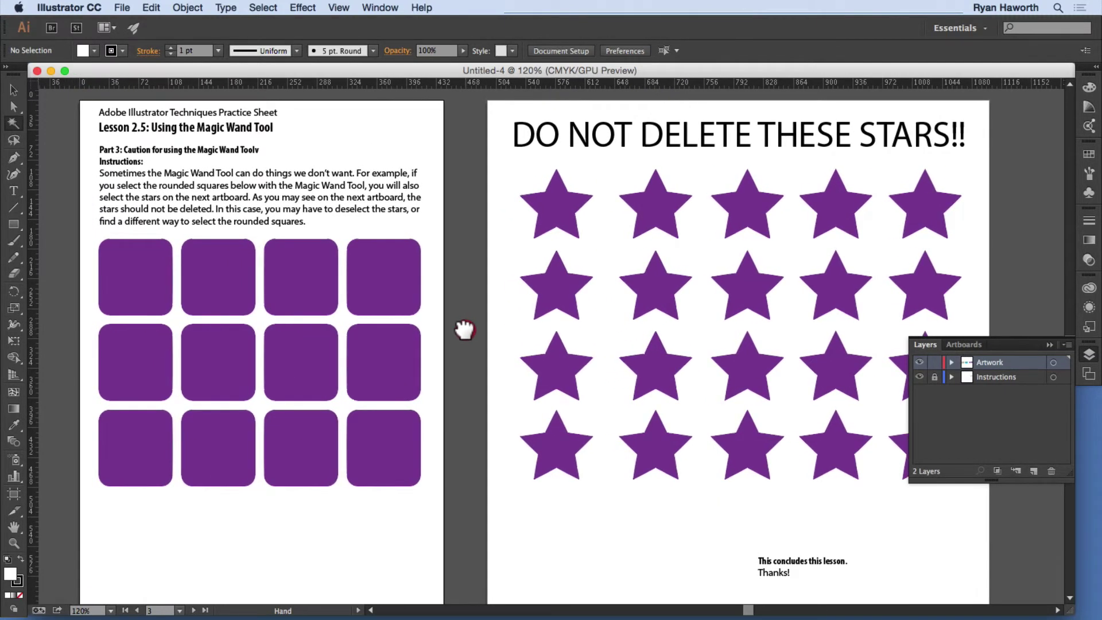
pyautogui.click(465, 329)
pyautogui.click(134, 280)
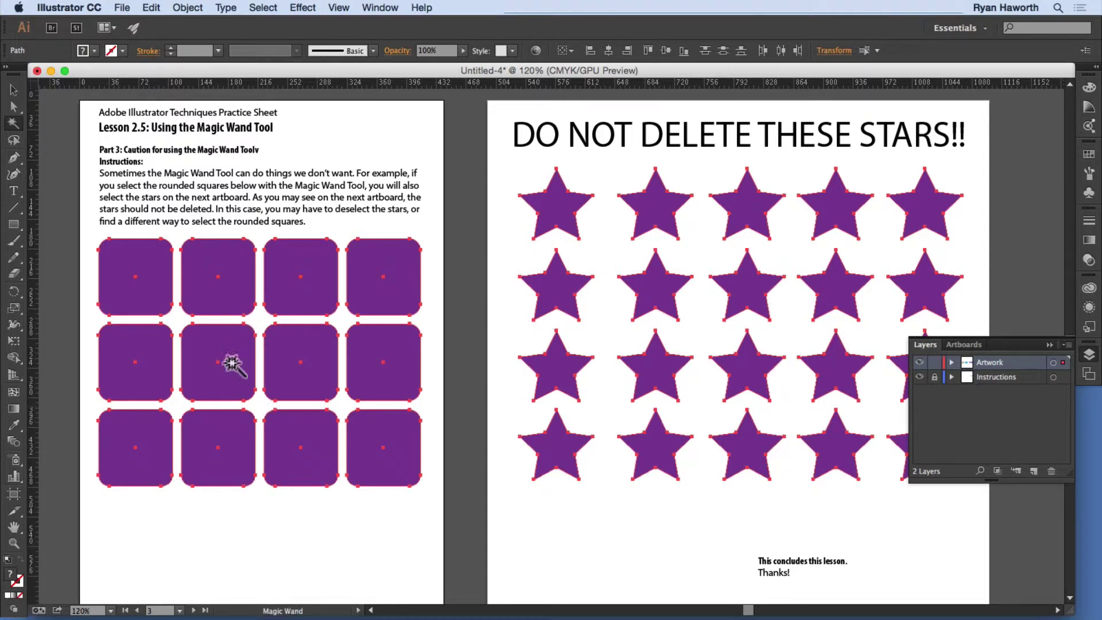
# Examine the selected squares on the second artboard and the Magic Wand options, and hide the Layers panel.
pyautogui.click(134, 609)
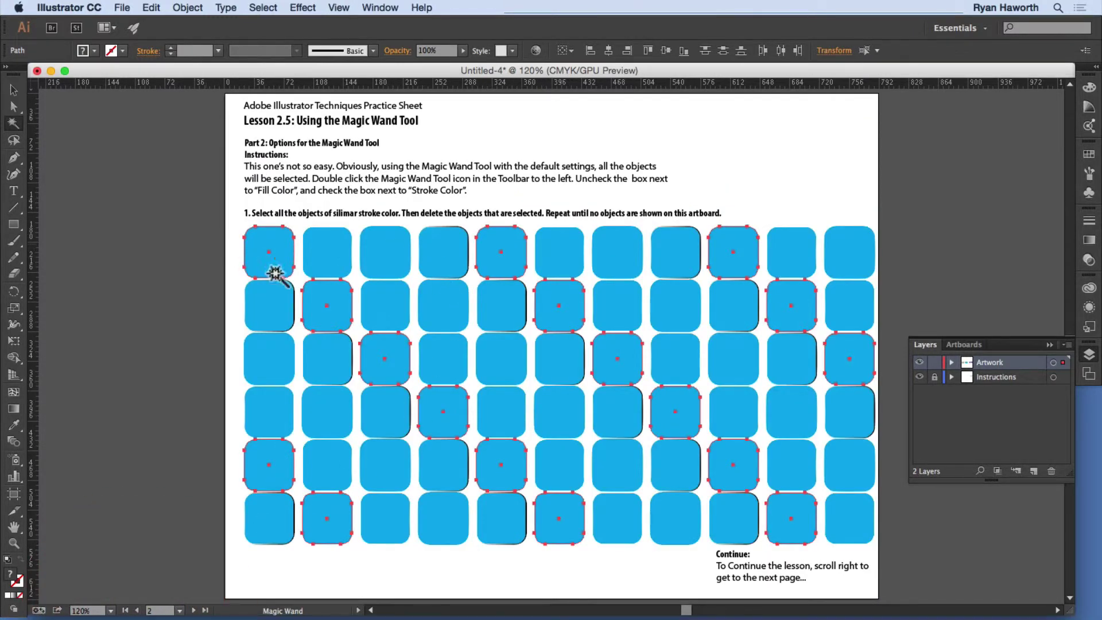
pyautogui.doubleClick(14, 123)
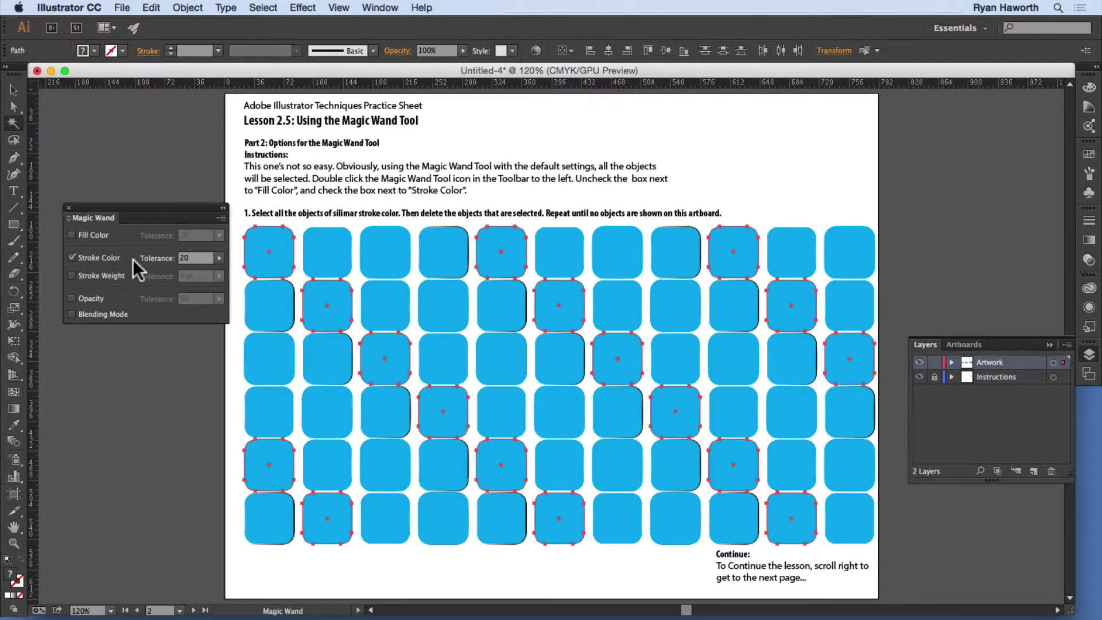
pyautogui.click(69, 208)
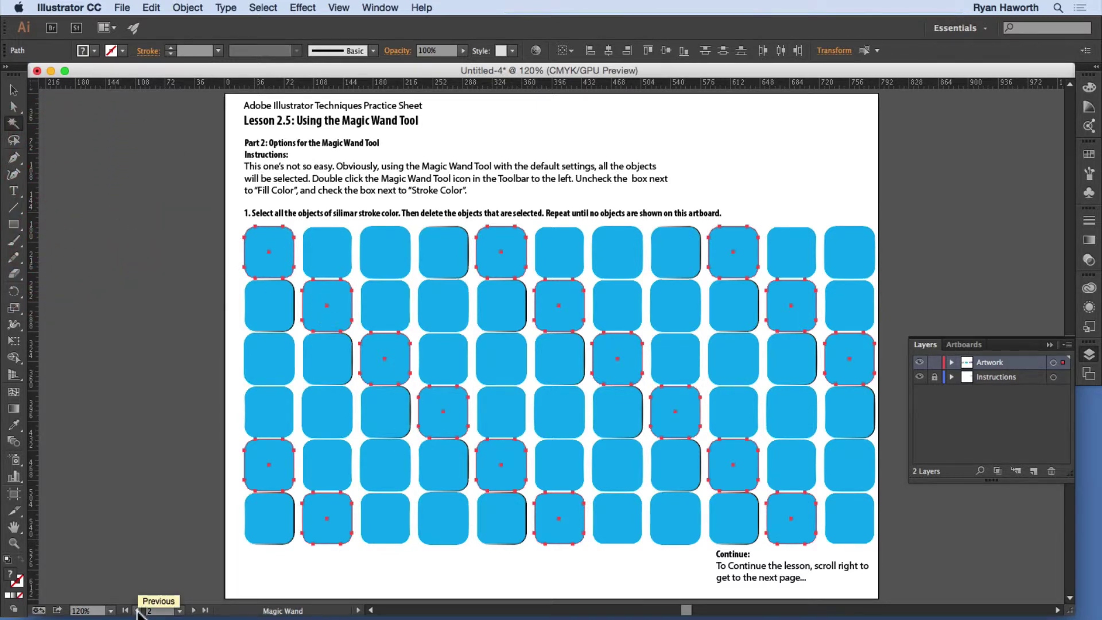
pyautogui.click(1088, 354)
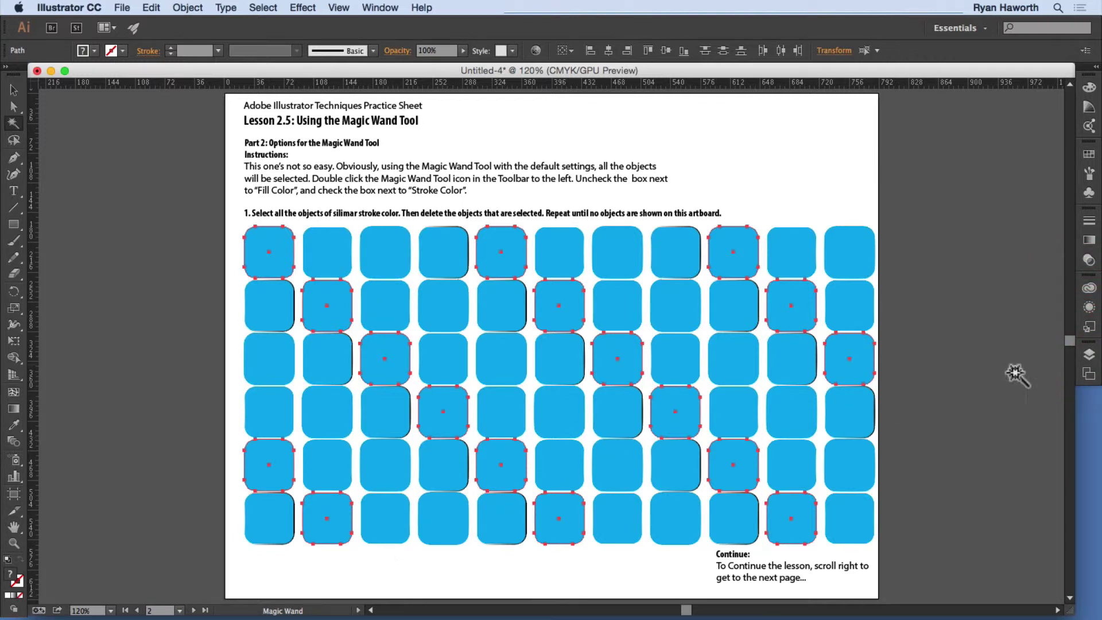
pyautogui.click(1088, 354)
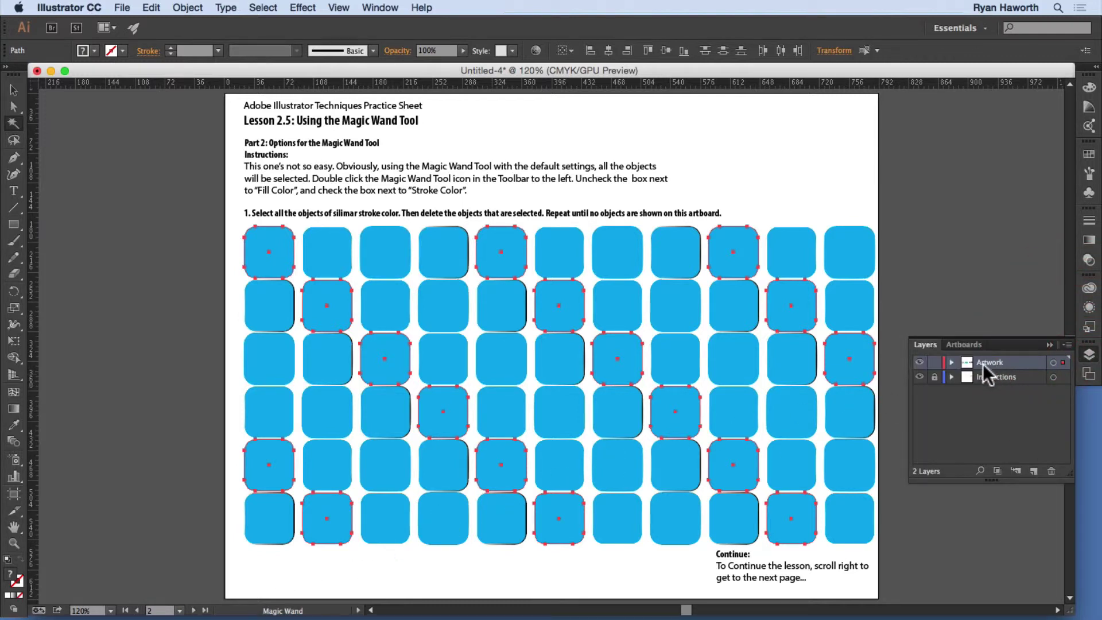
pyautogui.click(1088, 354)
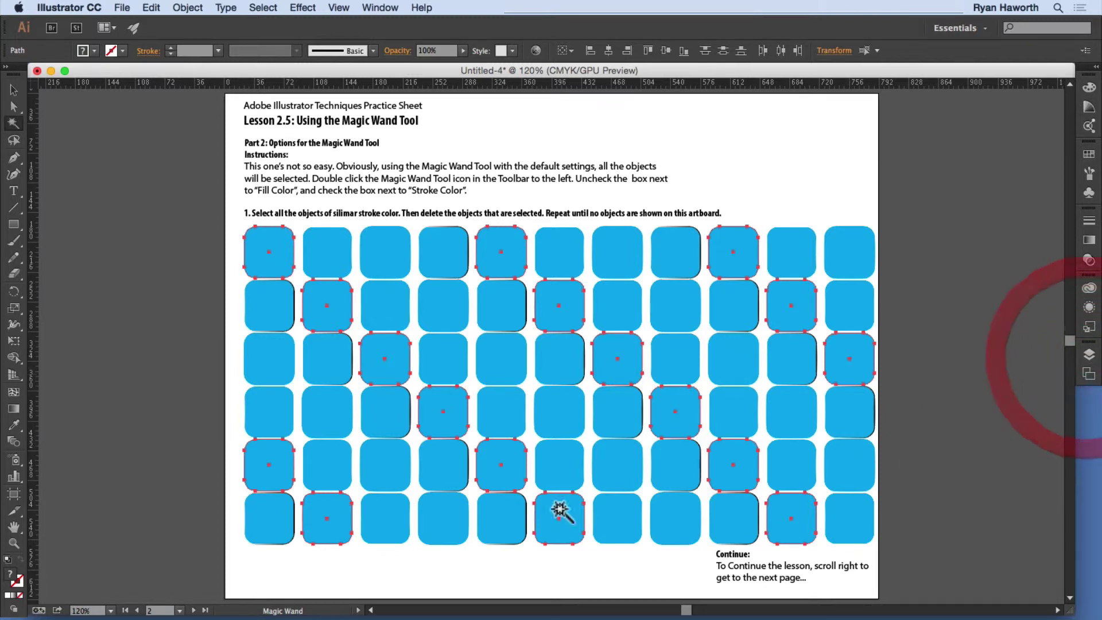
# Compare which objects are selected on the first, second and third artboards and on the stars artboard.
pyautogui.click(137, 611)
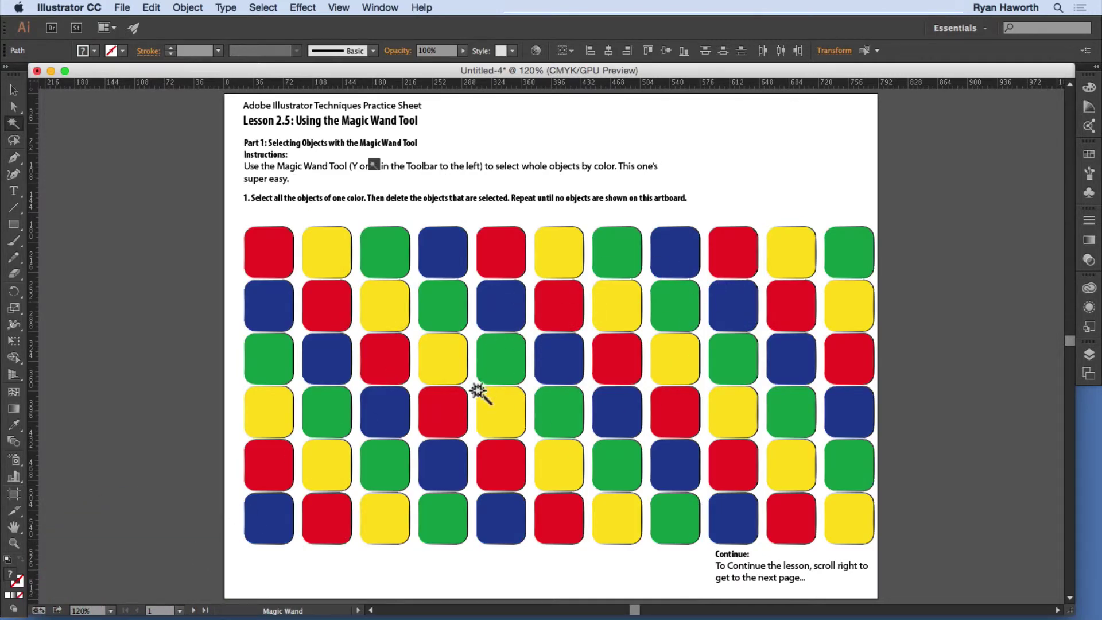
pyautogui.click(194, 610)
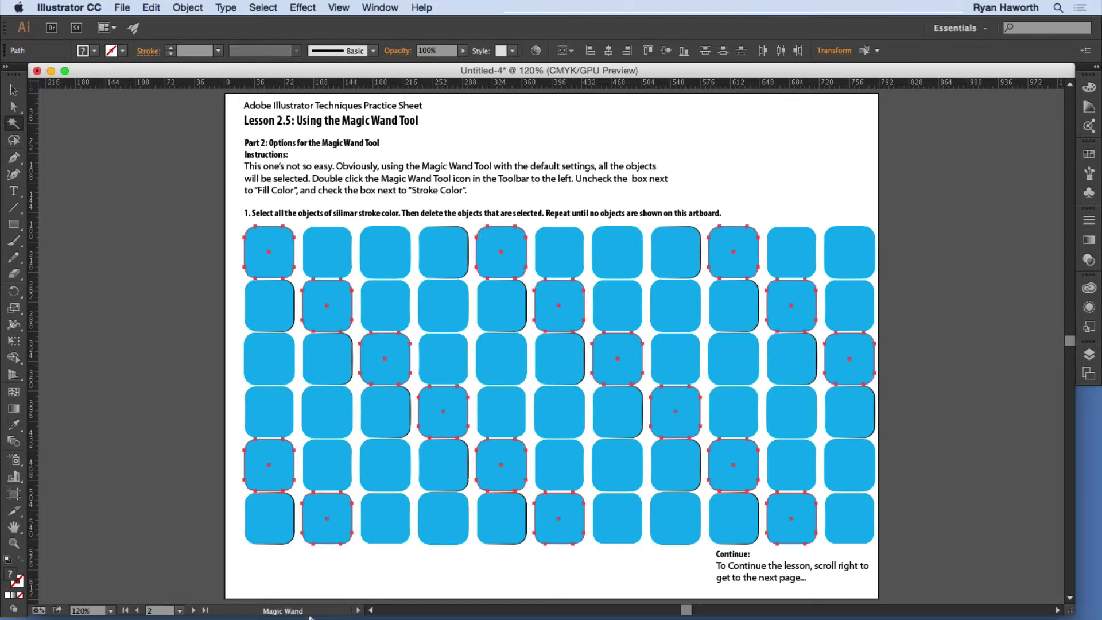
pyautogui.click(193, 611)
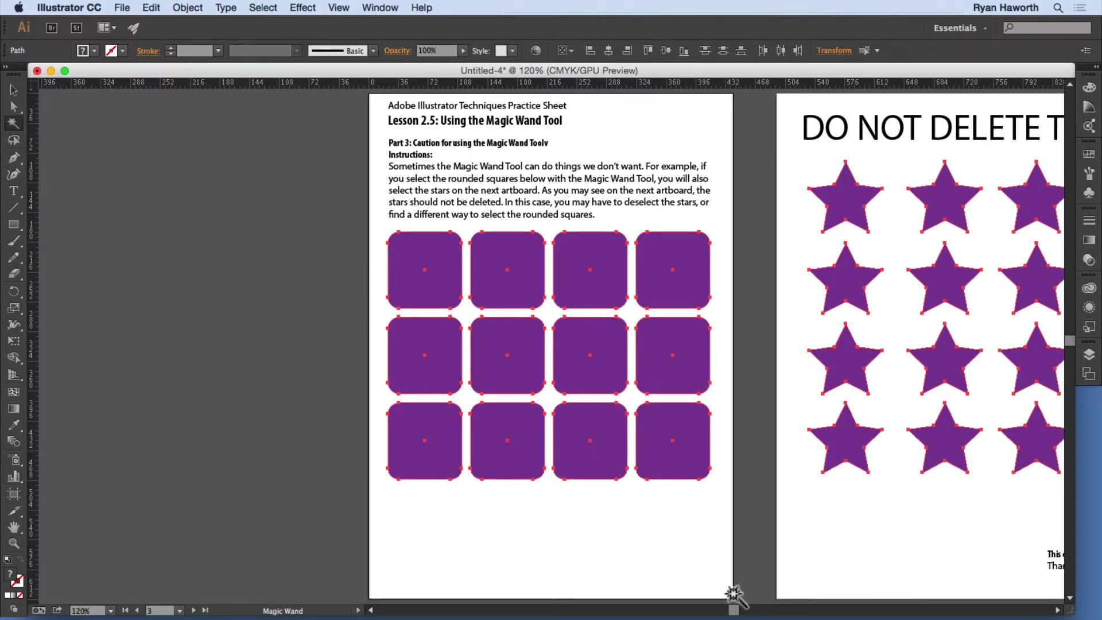
pyautogui.moveTo(733, 611); pyautogui.dragTo(747, 611)
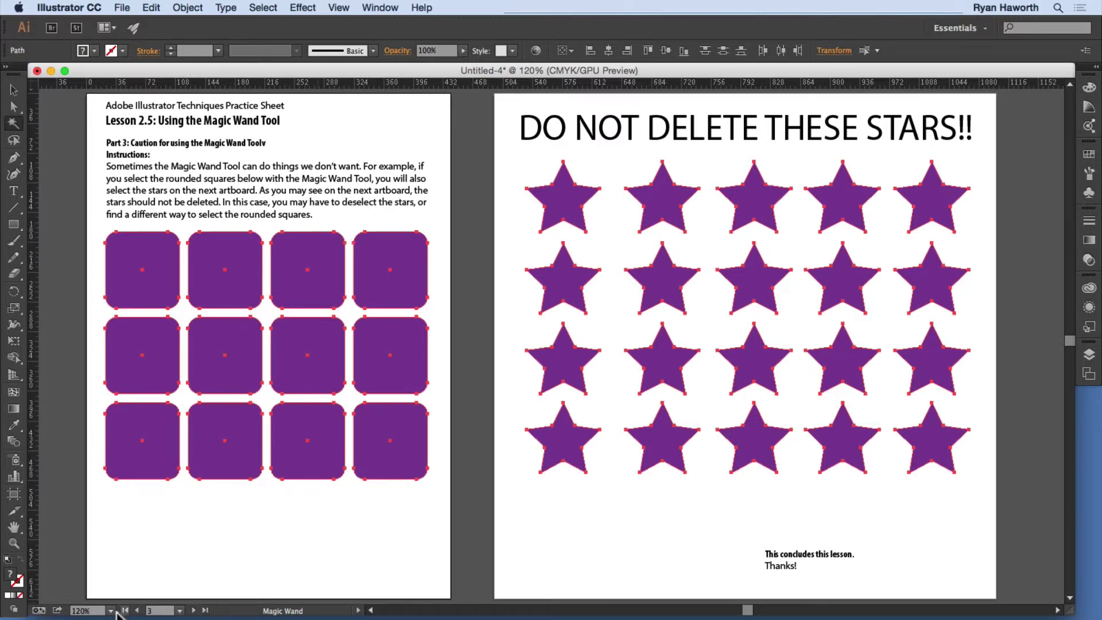
# Select the objects matching the second artboard's first unstroked square with the Magic Wand, and delete the selection across all artboards.
pyautogui.click(136, 610)
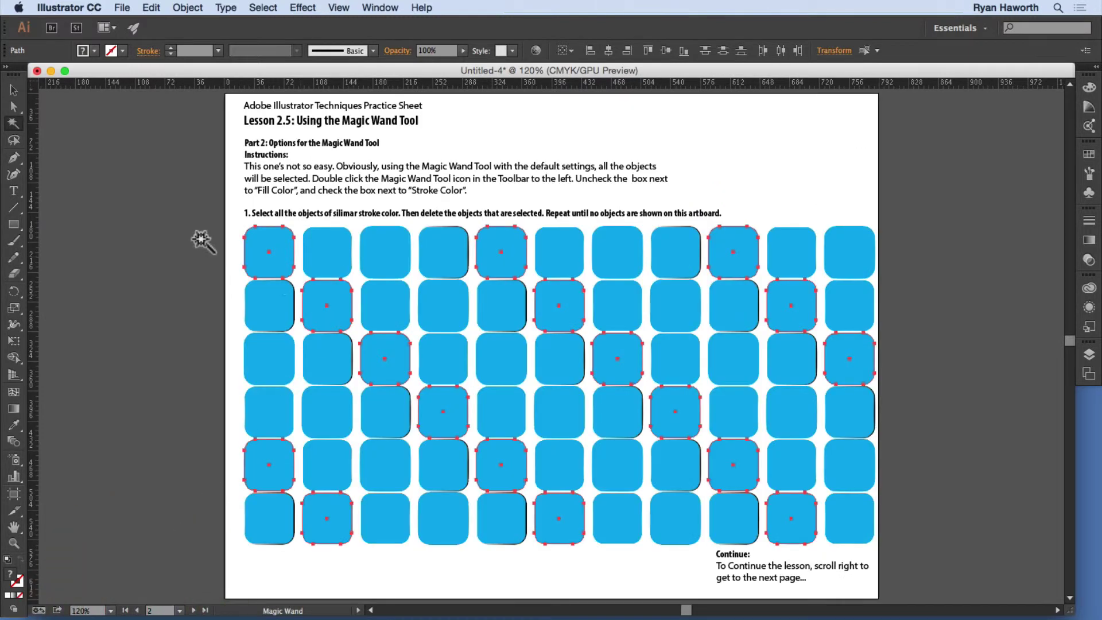
pyautogui.click(171, 238)
pyautogui.click(279, 271)
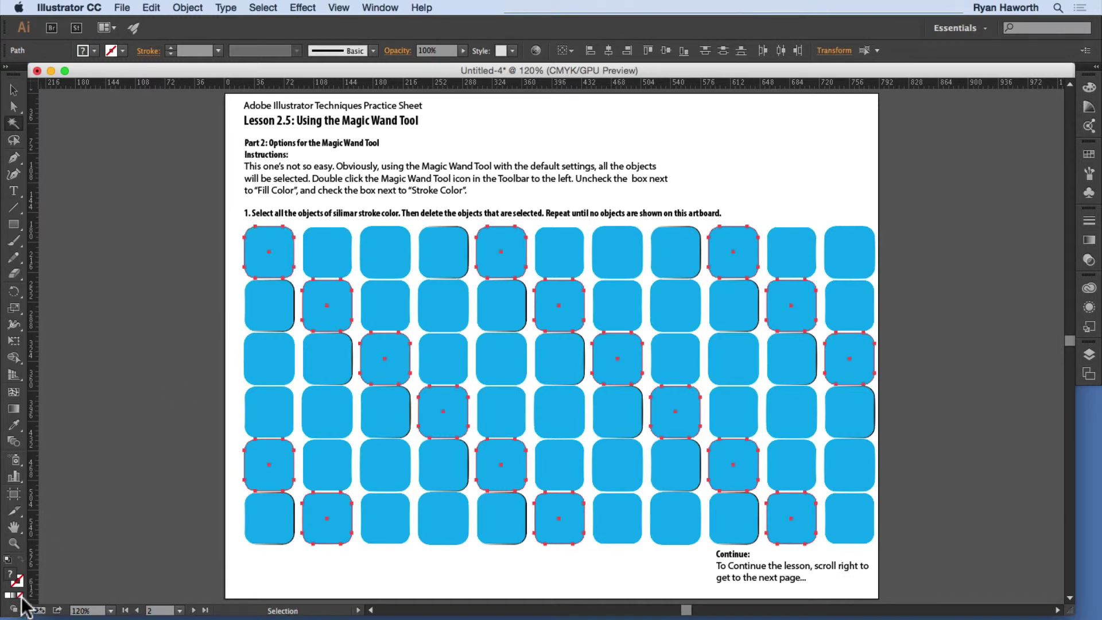
pyautogui.click(192, 611)
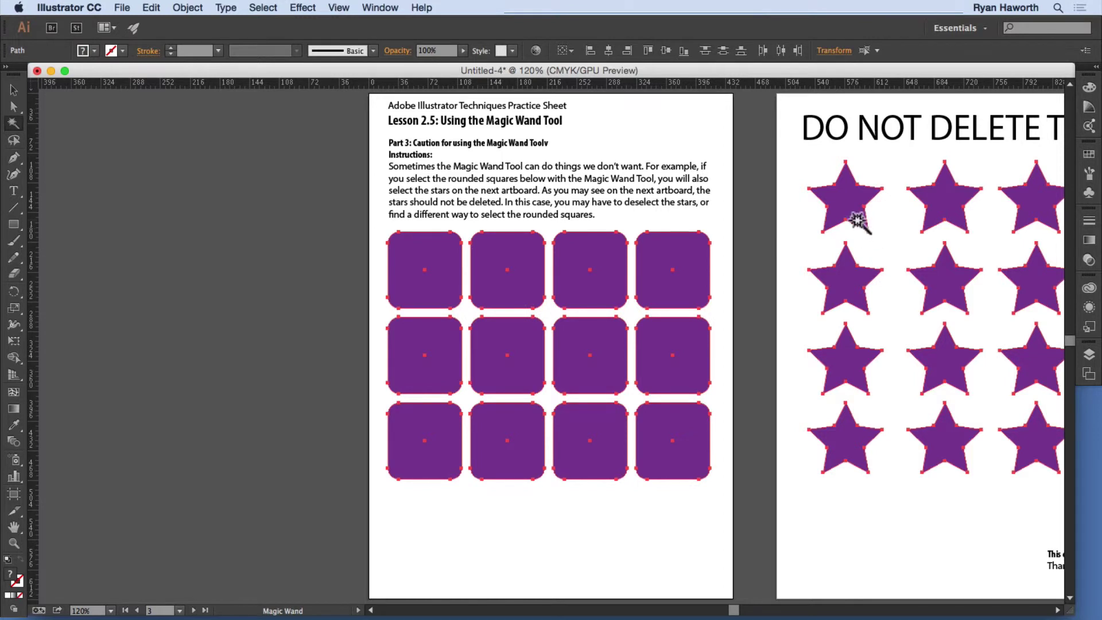
pyautogui.press('BackSpace')
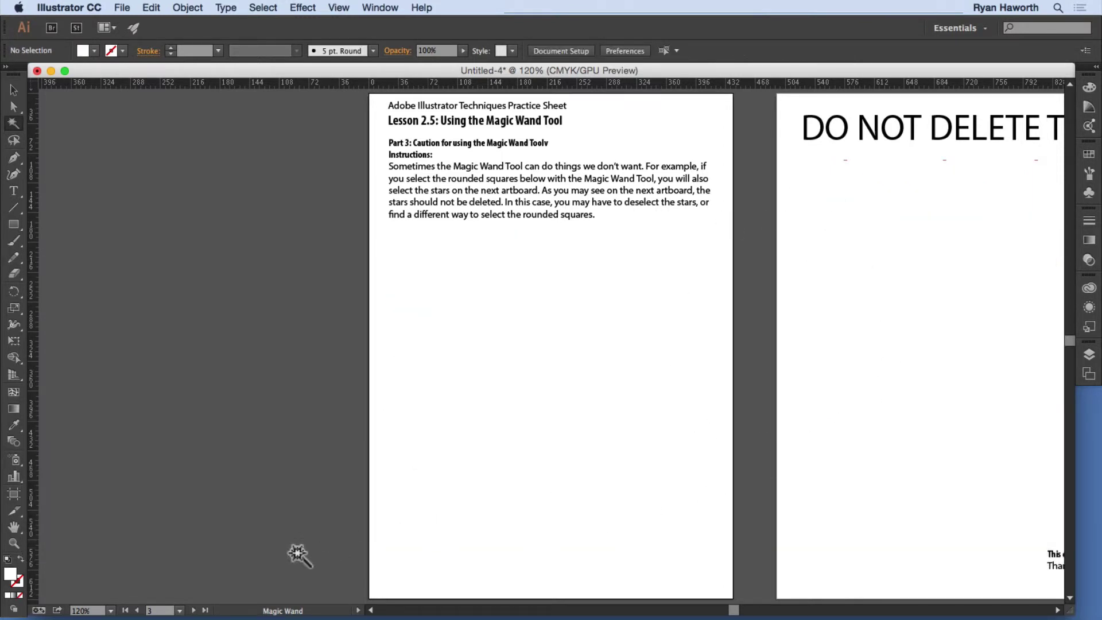
# Check the second, third and fourth artboards for the objects removed by the deletion.
pyautogui.click(137, 611)
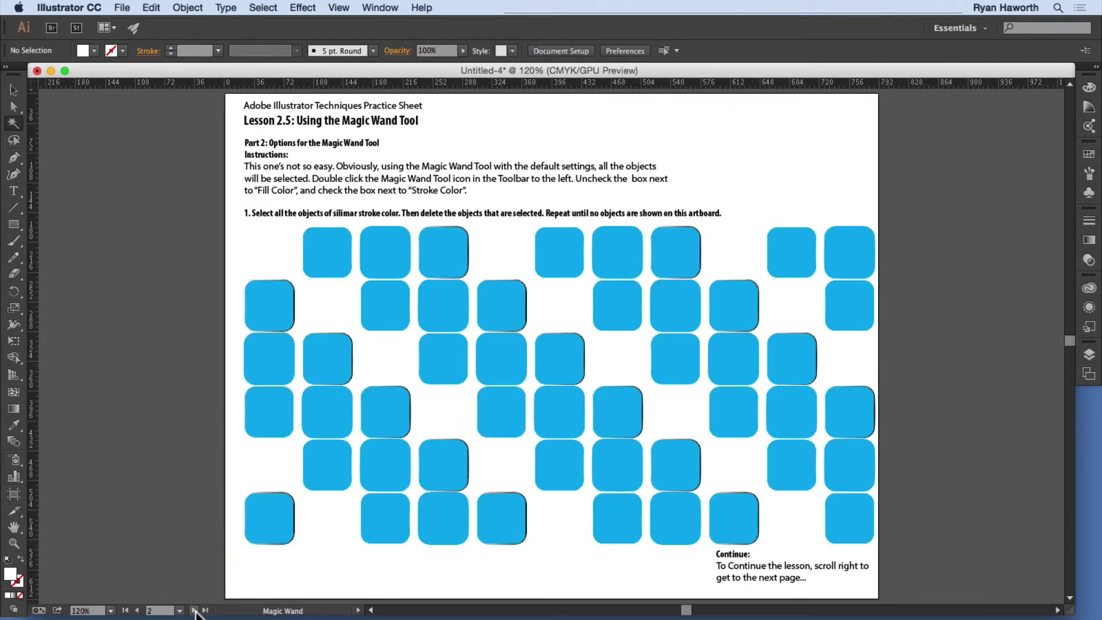
pyautogui.click(194, 610)
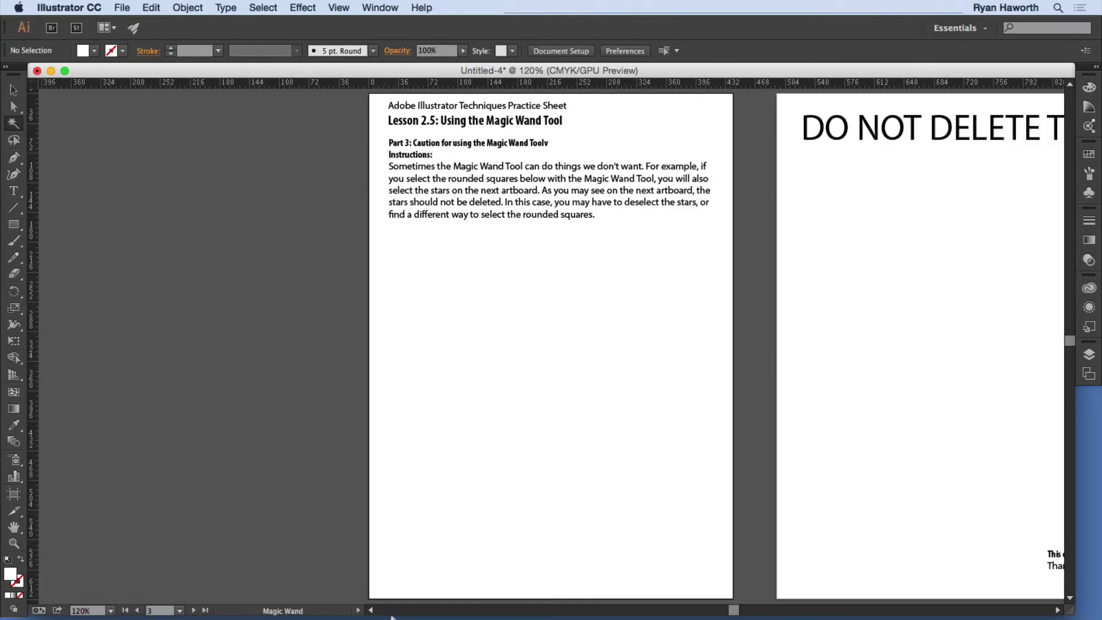
pyautogui.click(193, 611)
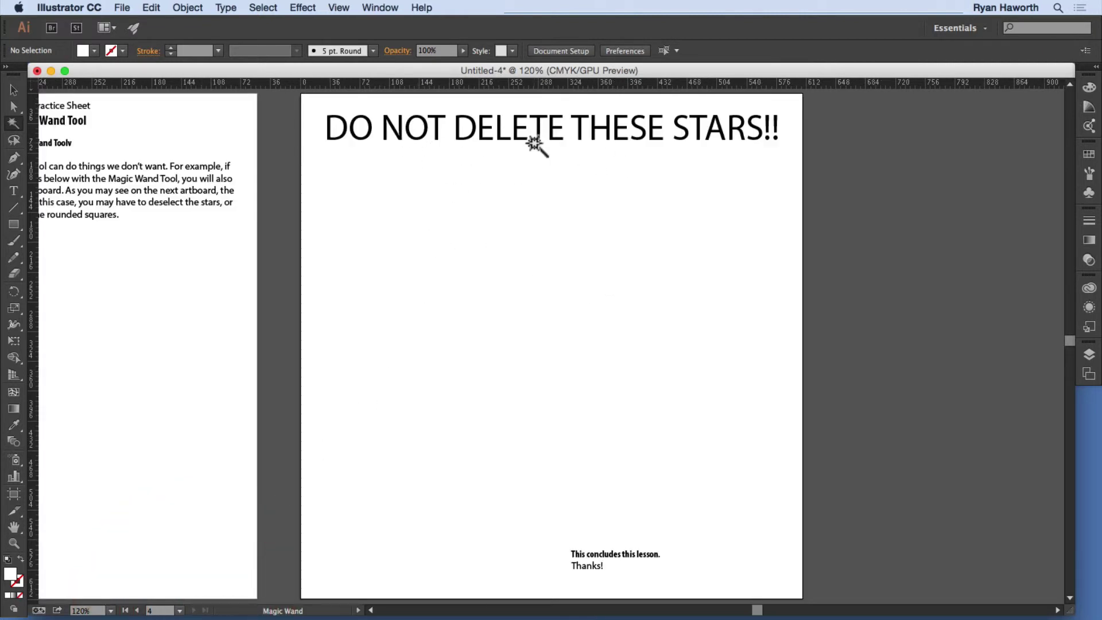
# Undo the last deletion across all artboards.
pyautogui.press('super+z')
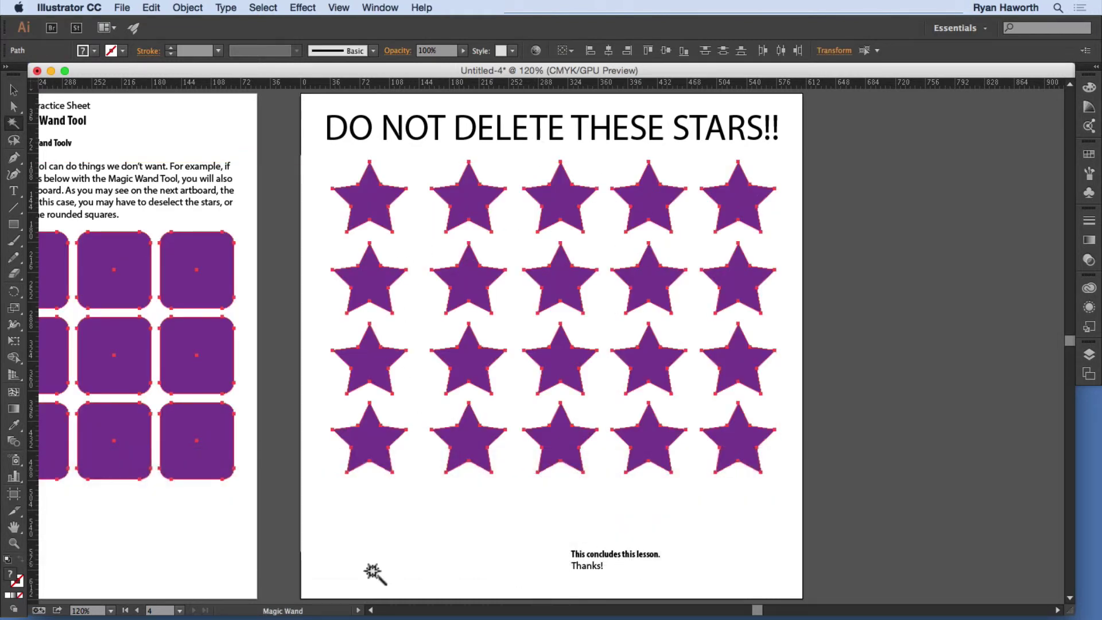
pyautogui.click(371, 610)
pyautogui.click(371, 610)
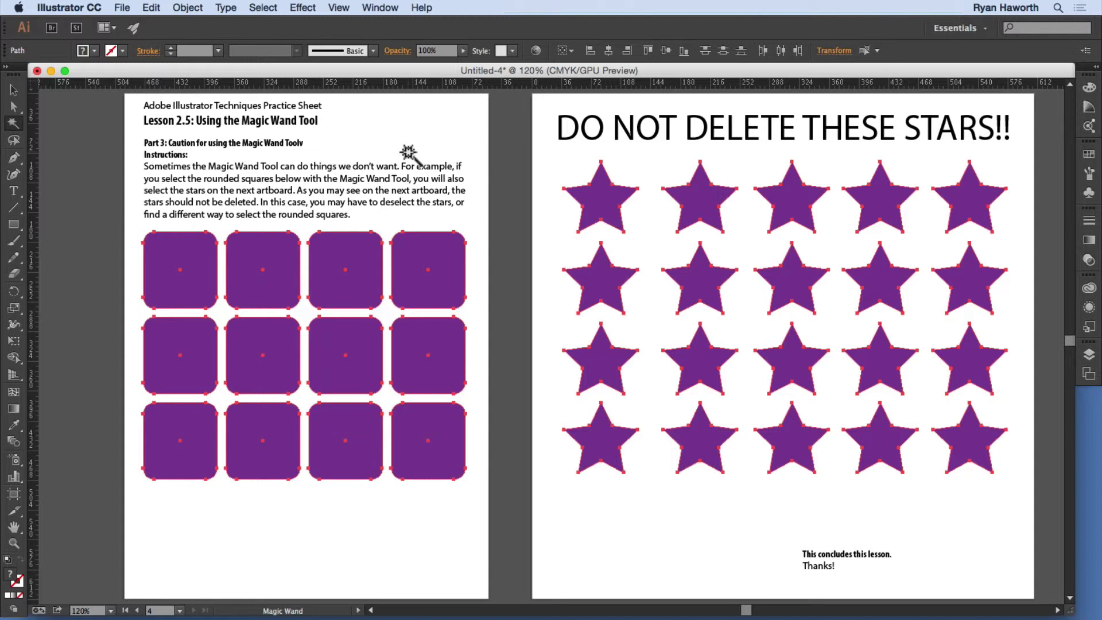
# Set the Magic Wand to match Fill Color and Stroke Color, clear the selection, and select the purple squares on the third artboard.
pyautogui.doubleClick(11, 124)
pyautogui.click(74, 258)
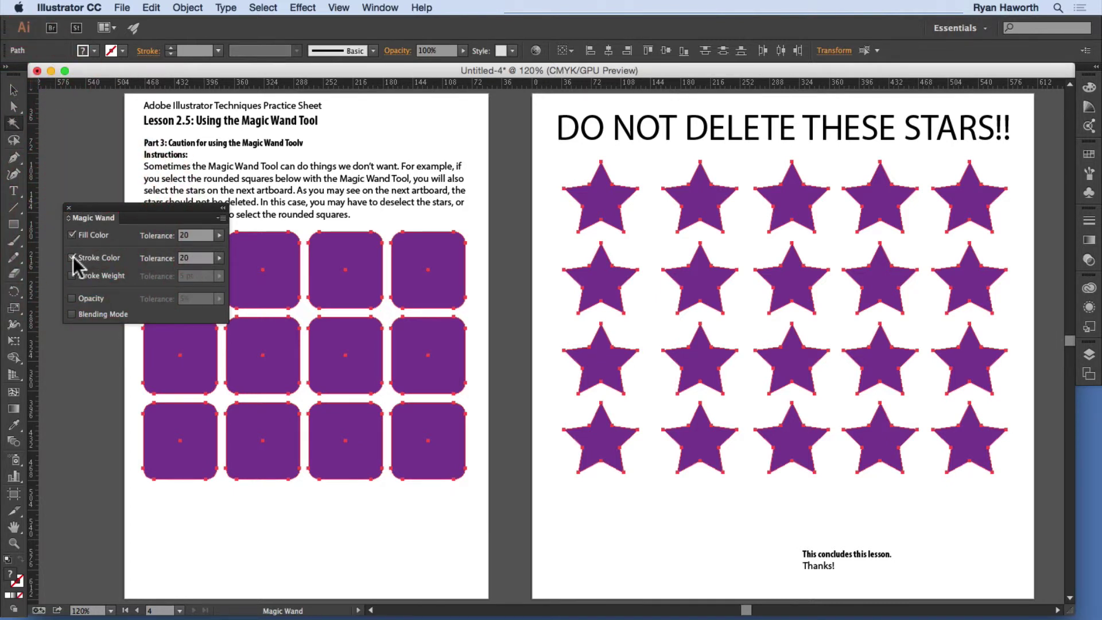
pyautogui.click(72, 257)
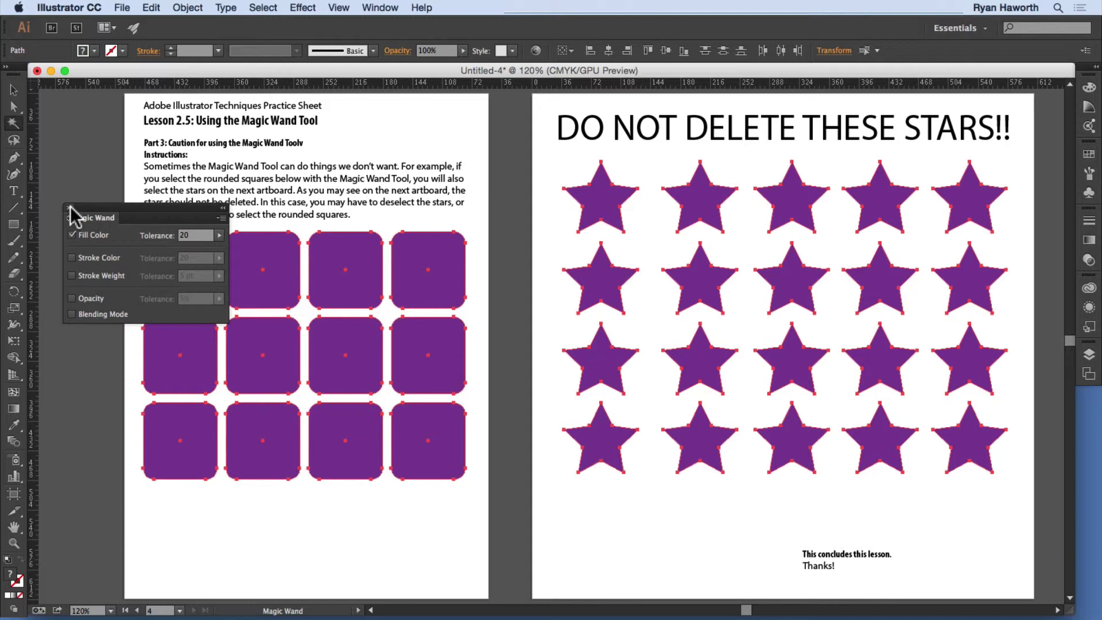
pyautogui.click(72, 258)
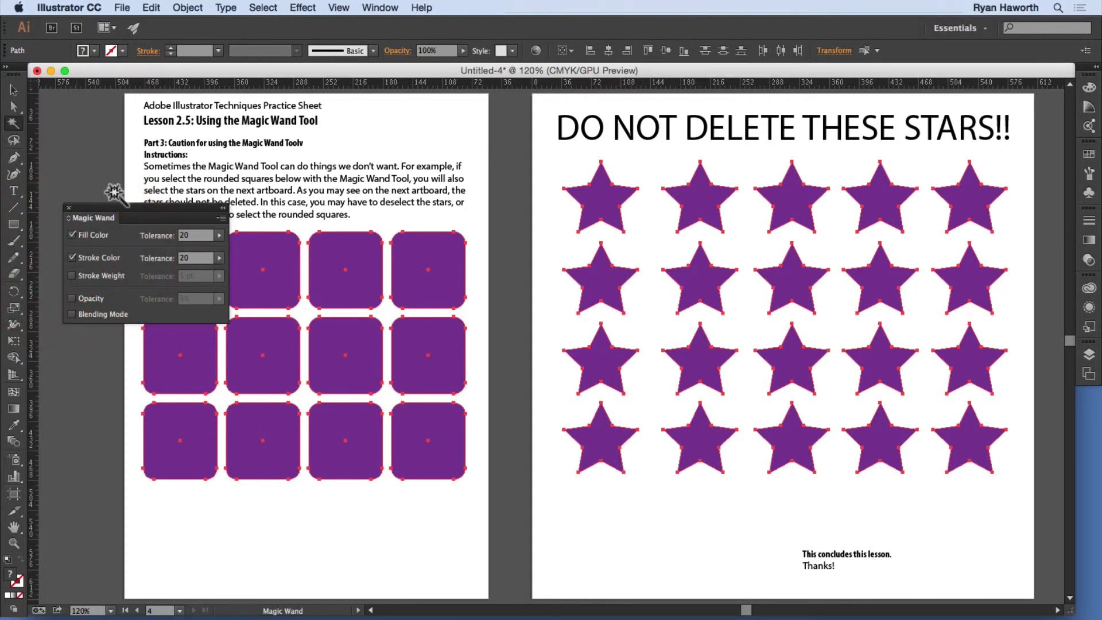
pyautogui.click(99, 425)
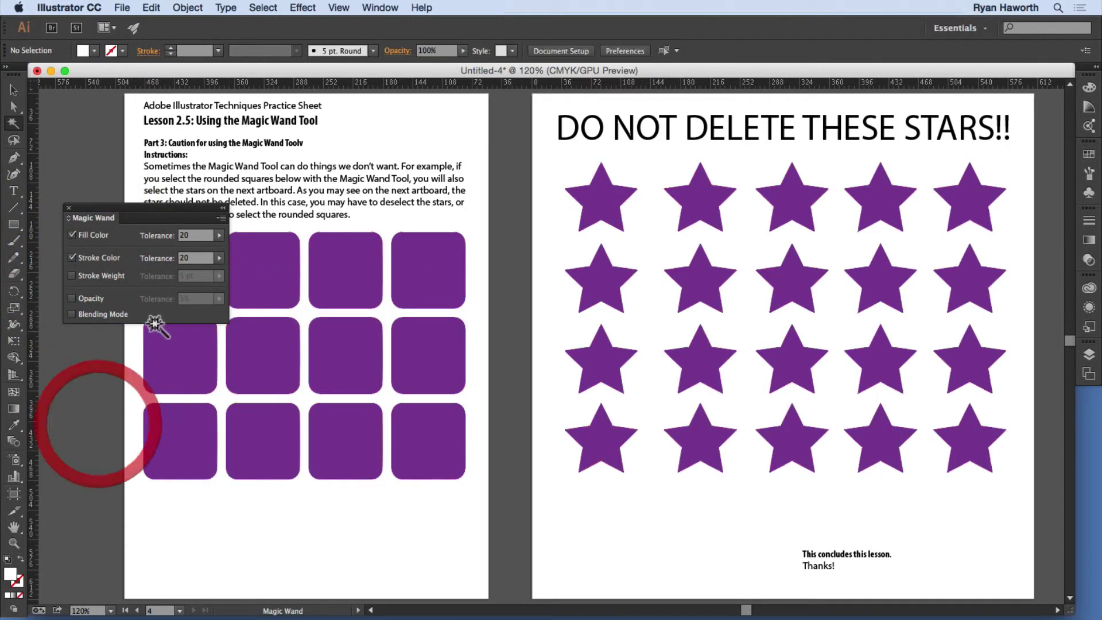
pyautogui.click(184, 369)
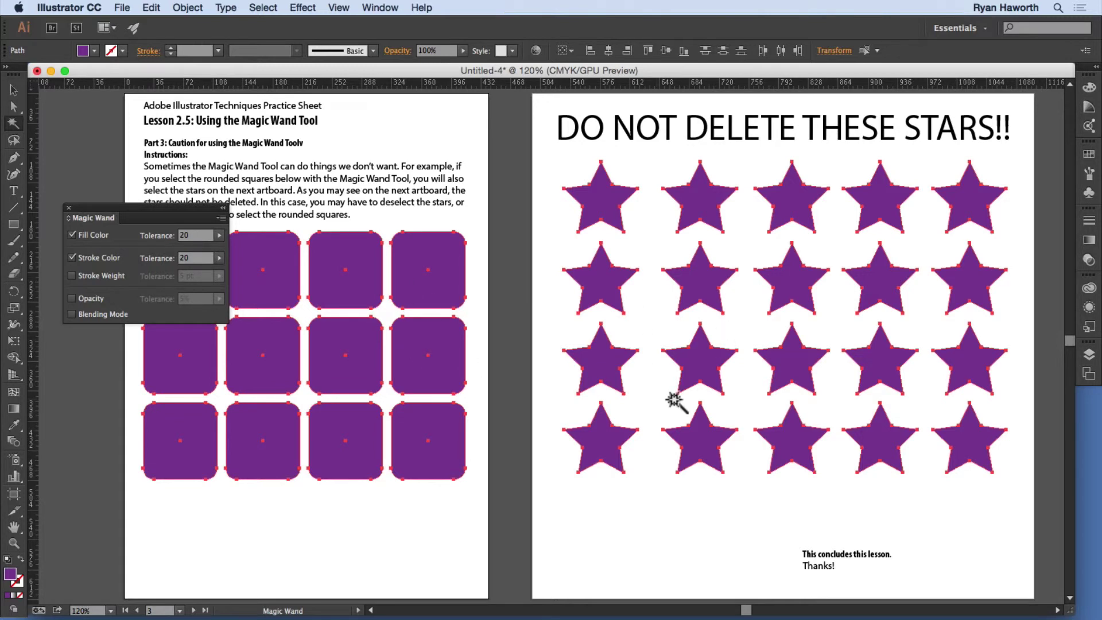
# Check the first three artboards for selected objects, and select the second artboard's blue squares with the Magic Wand.
pyautogui.click(136, 610)
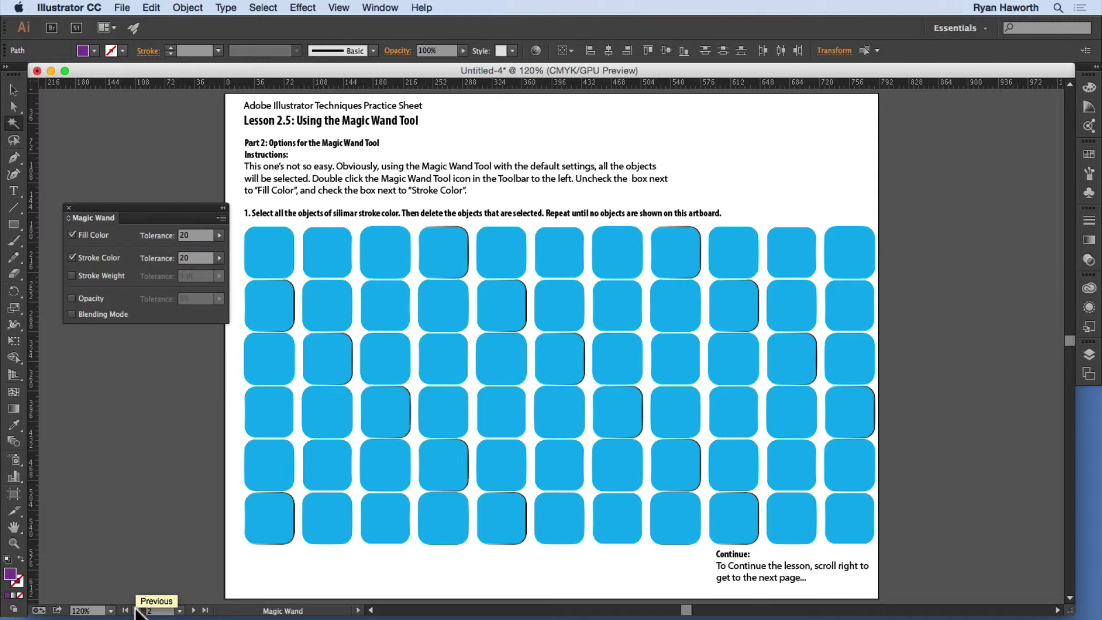
pyautogui.click(137, 611)
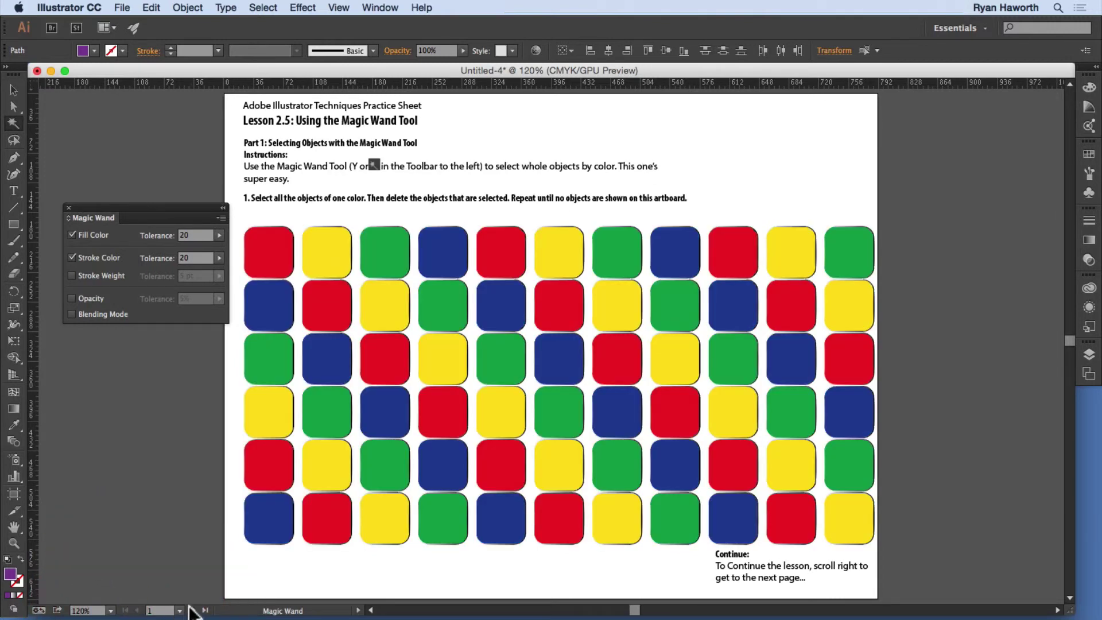
pyautogui.click(193, 610)
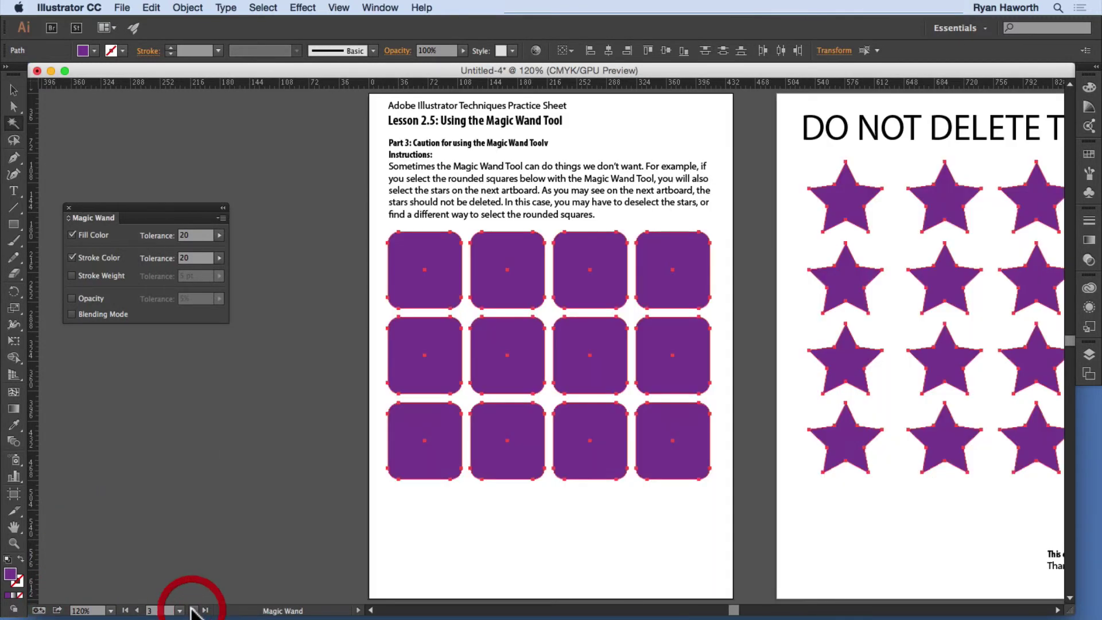
pyautogui.click(136, 610)
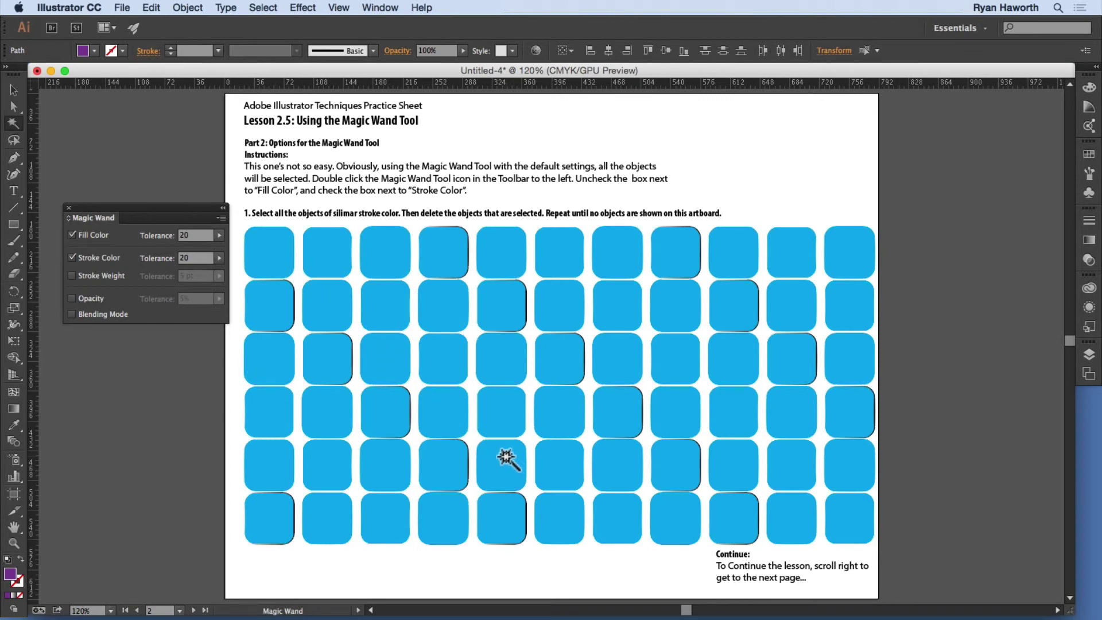
pyautogui.click(503, 458)
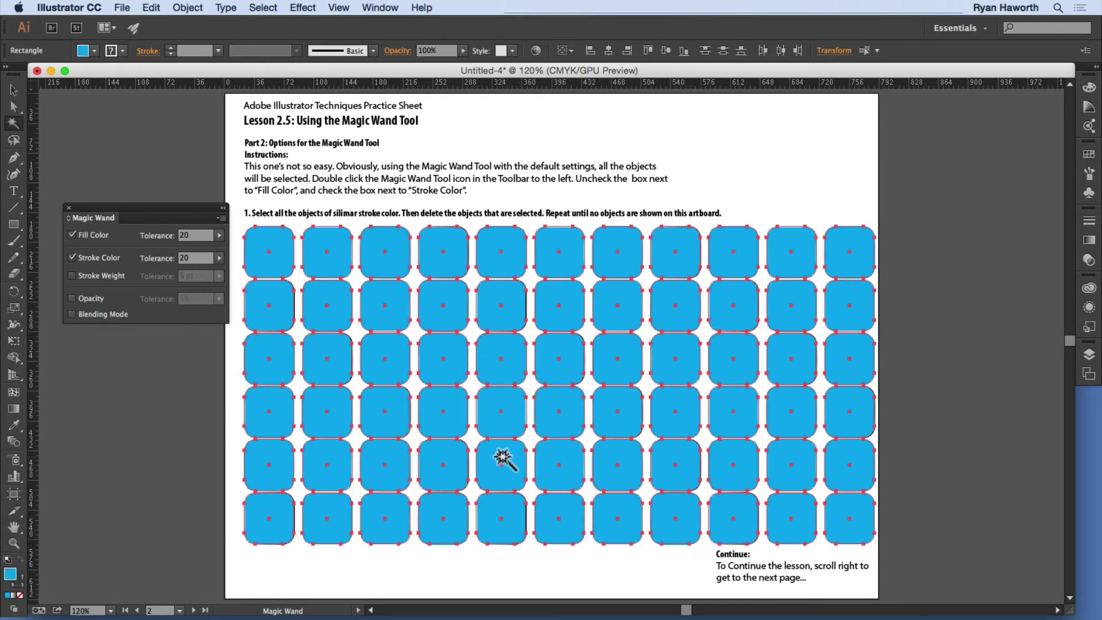
# Turn off Fill Color matching, deselect everything, and select objects matching the stroke color of the second artboard's first blue square.
pyautogui.click(72, 236)
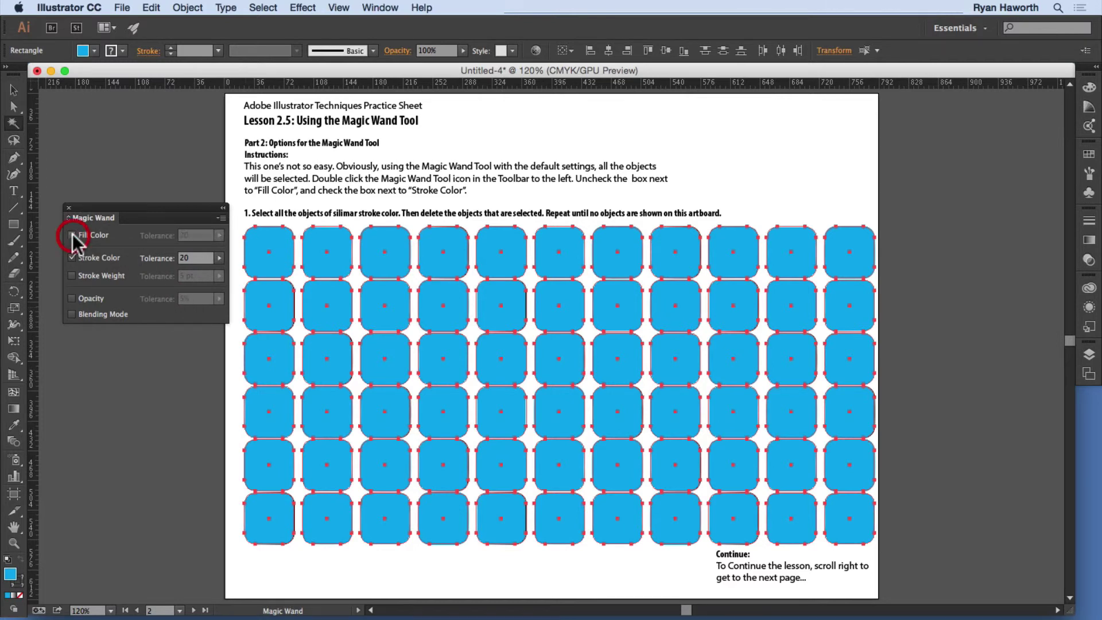
pyautogui.click(161, 482)
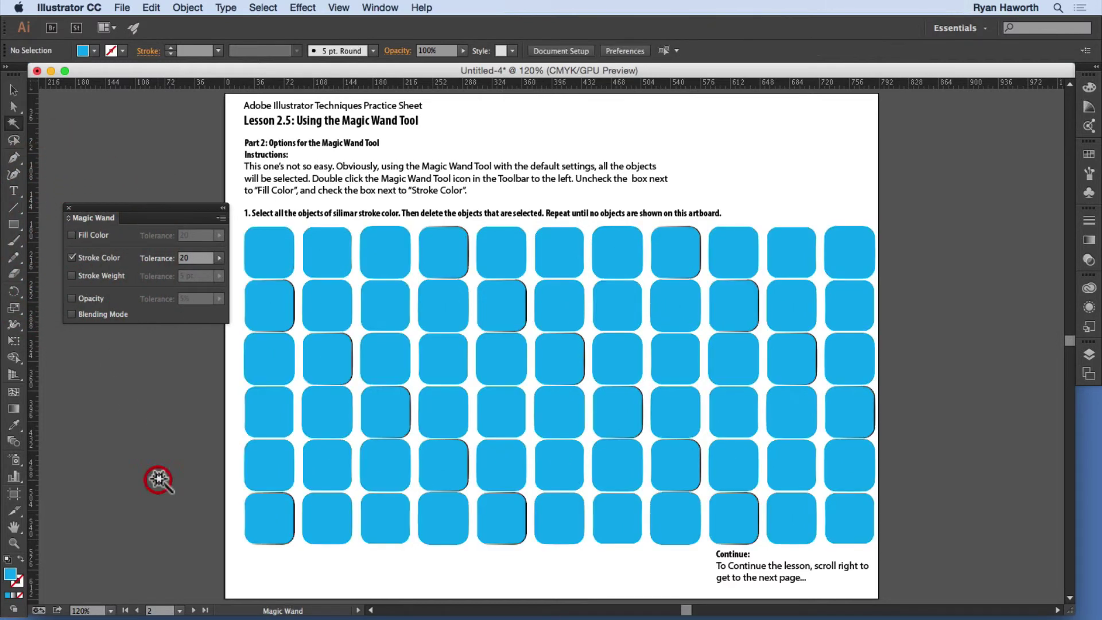
pyautogui.click(283, 248)
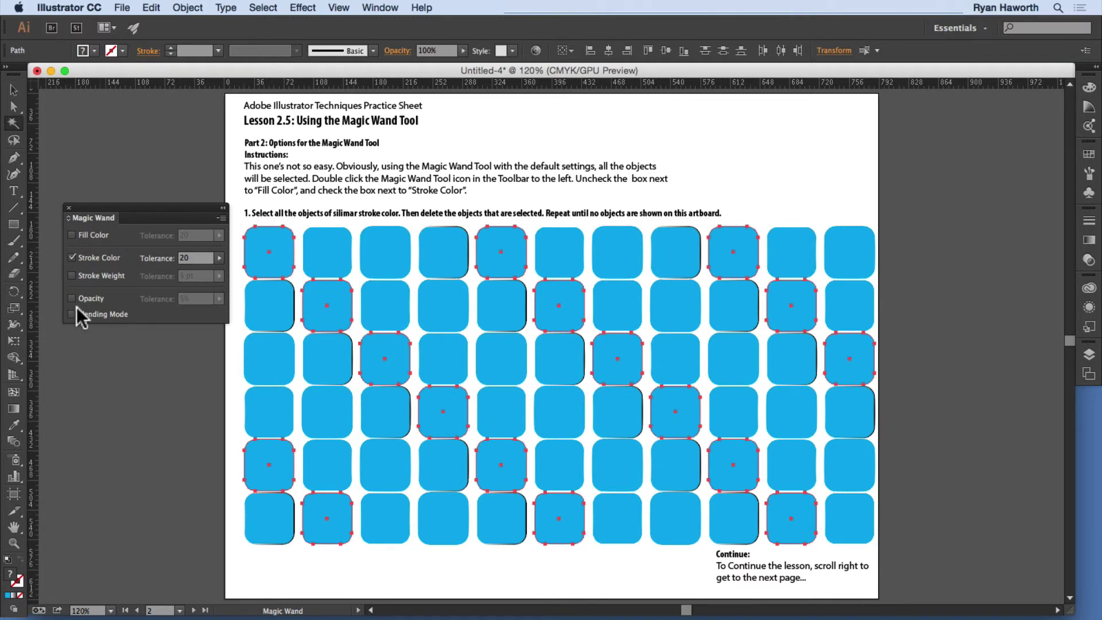
# Set the Magic Wand to match only Fill Color, select the purple objects from a third-artboard square, and close the Magic Wand options.
pyautogui.click(73, 234)
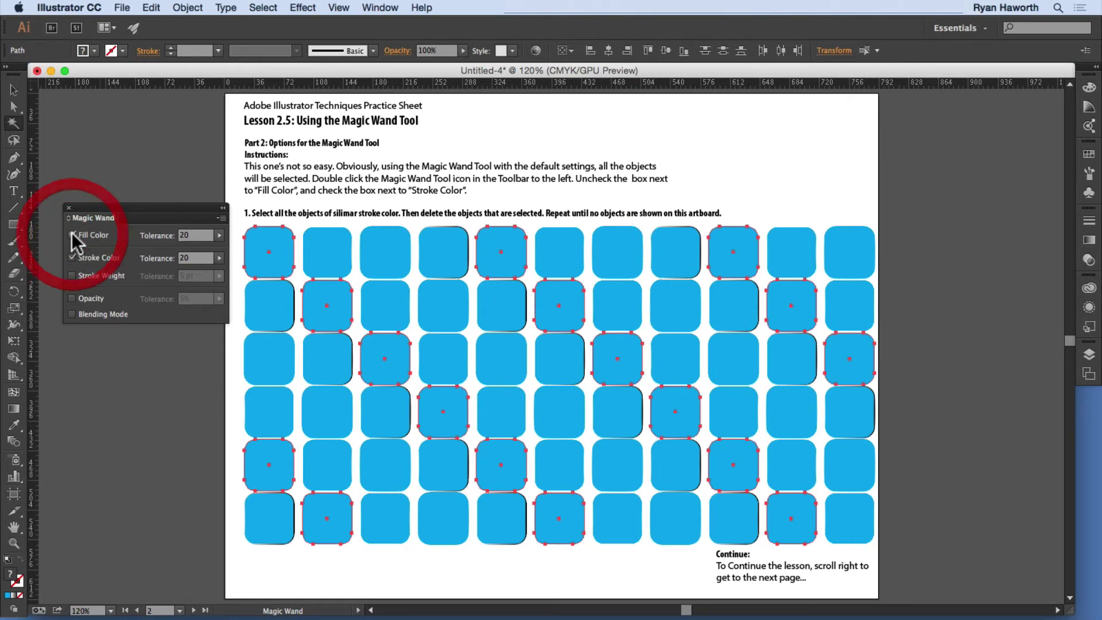
pyautogui.click(73, 259)
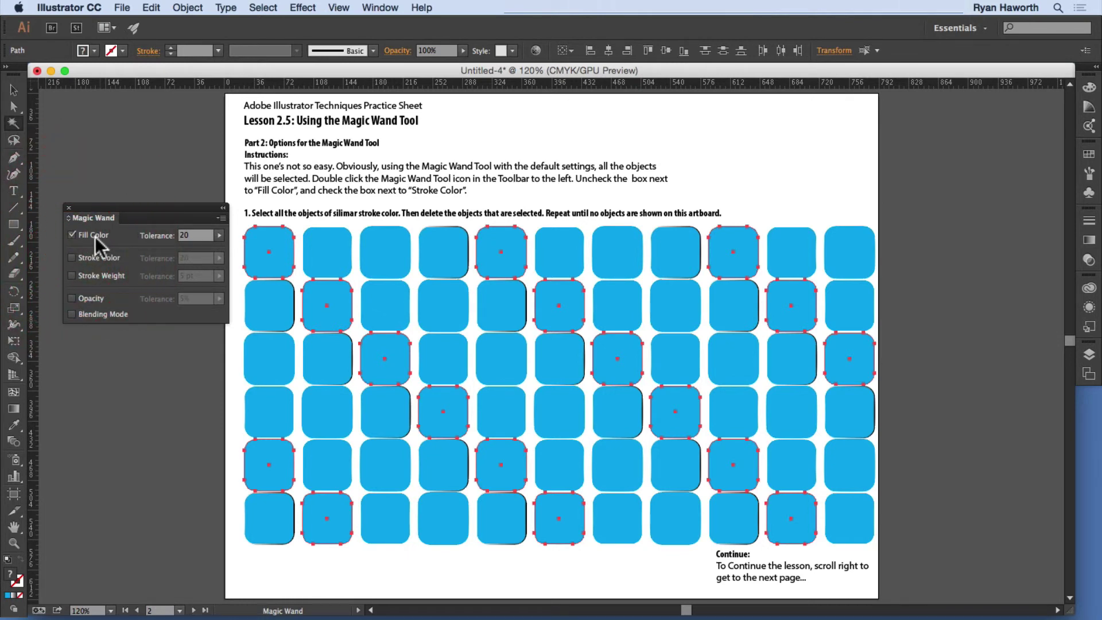
pyautogui.click(195, 609)
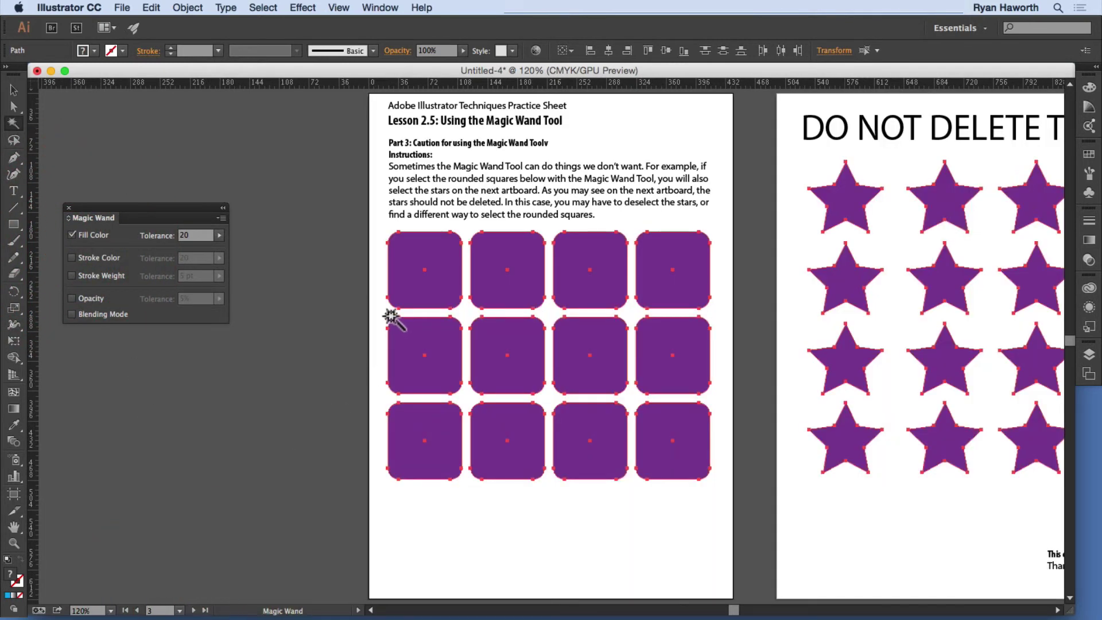
pyautogui.click(313, 267)
pyautogui.click(427, 269)
pyautogui.moveTo(734, 611); pyautogui.dragTo(743, 610)
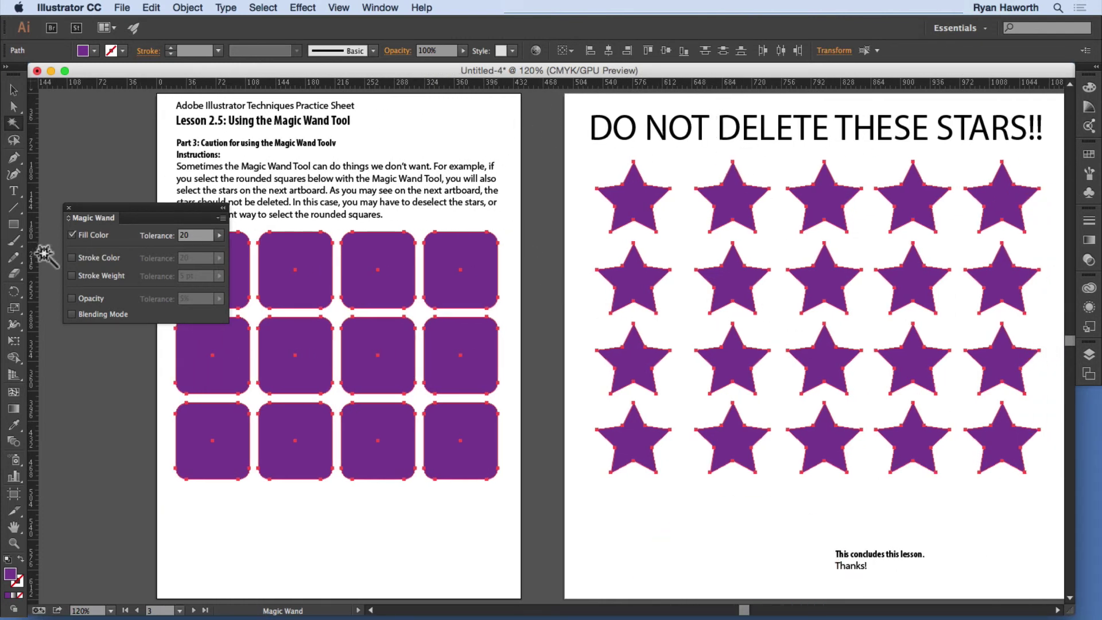
pyautogui.click(69, 208)
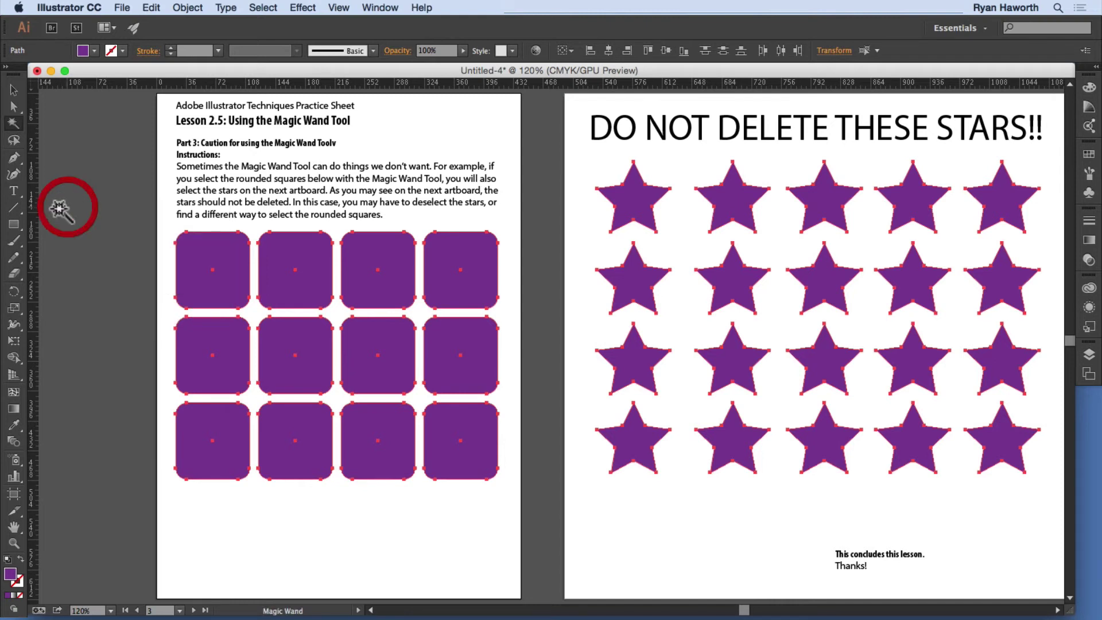
# Select only the third artboard's purple rounded squares by marquee, first with the Selection tool and again with the Direct Selection tool.
pyautogui.click(14, 89)
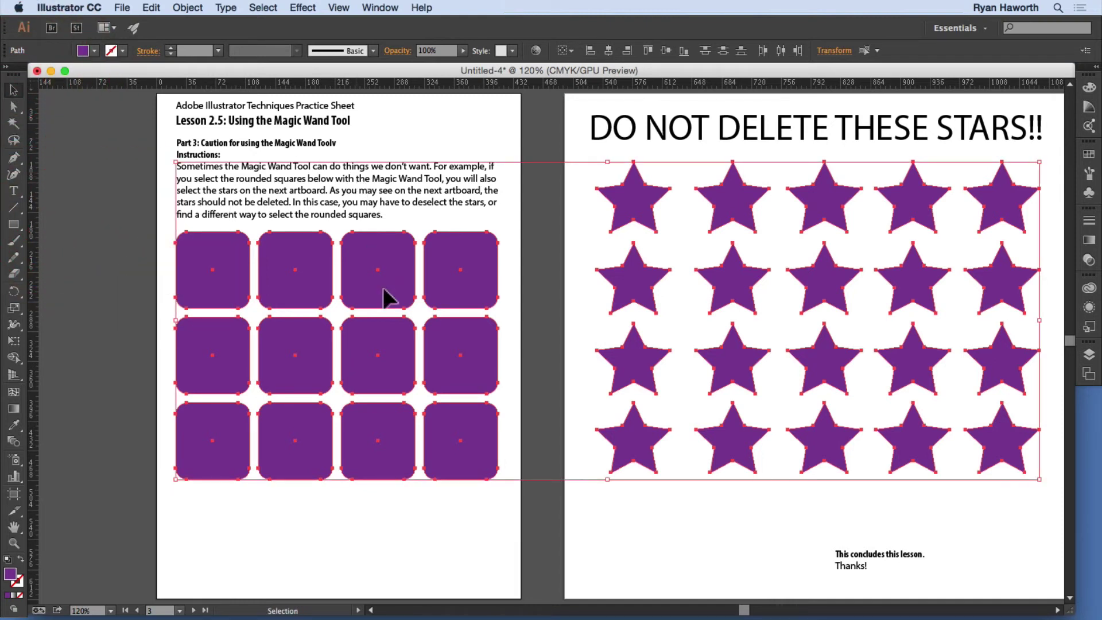
pyautogui.click(120, 214)
pyautogui.moveTo(119, 211); pyautogui.dragTo(455, 419)
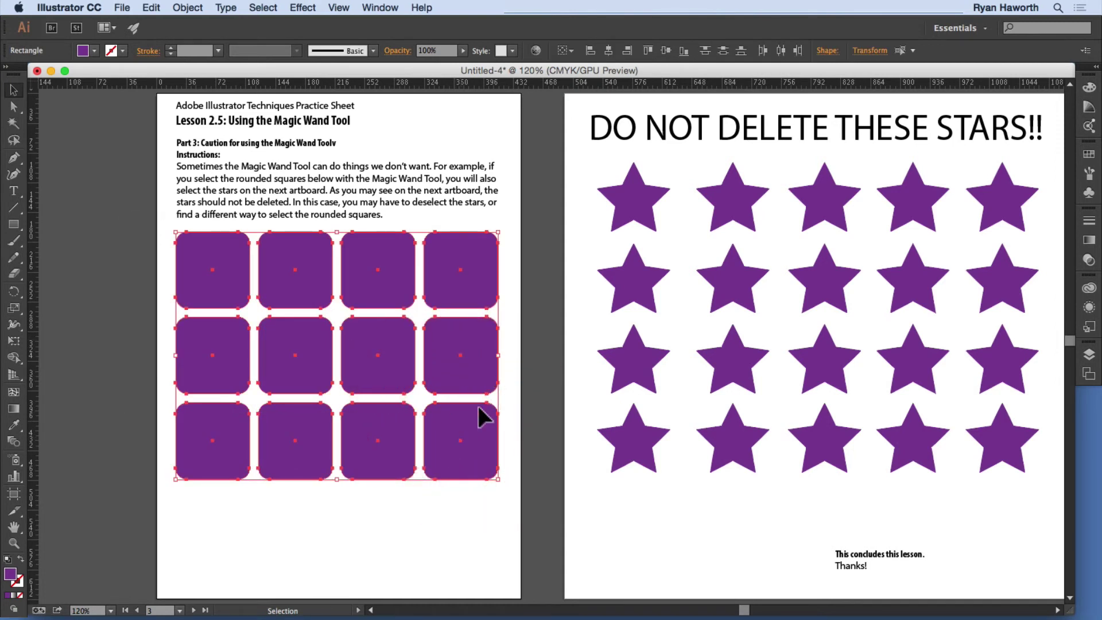
pyautogui.click(532, 281)
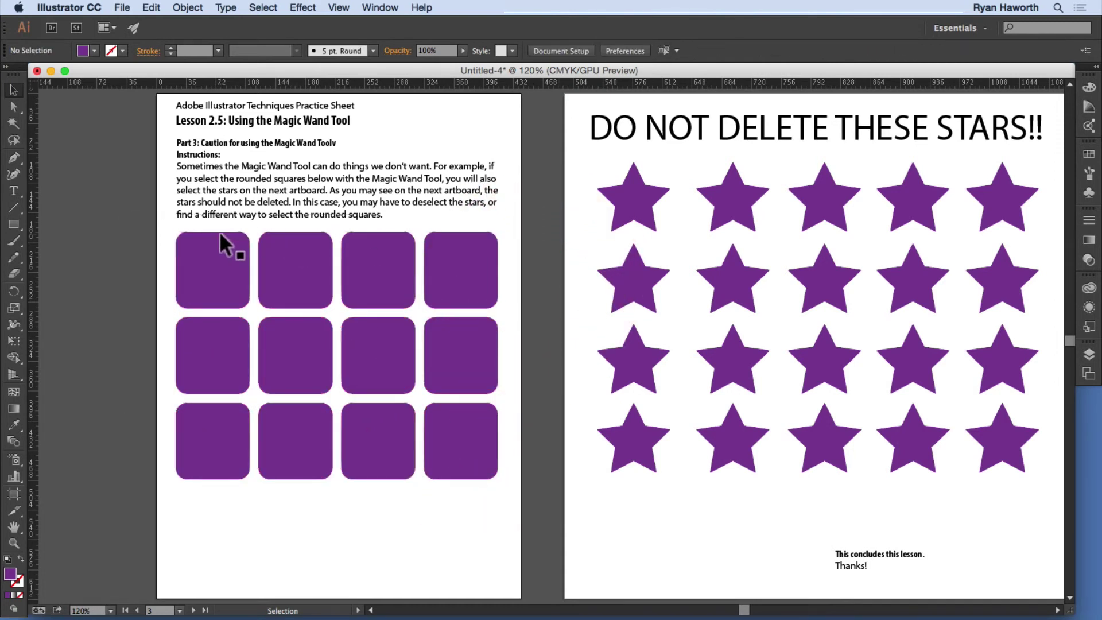
pyautogui.press('a')
pyautogui.moveTo(166, 229); pyautogui.dragTo(536, 485)
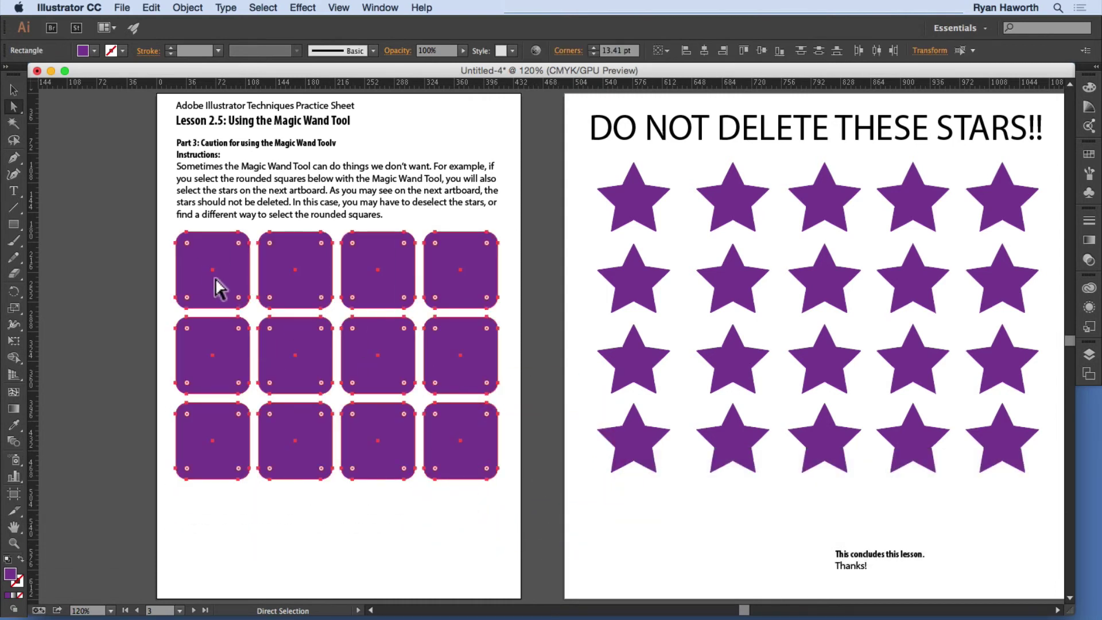
# Lasso the purple rounded squares on the third artboard and delete them without including the stars.
pyautogui.press('q')
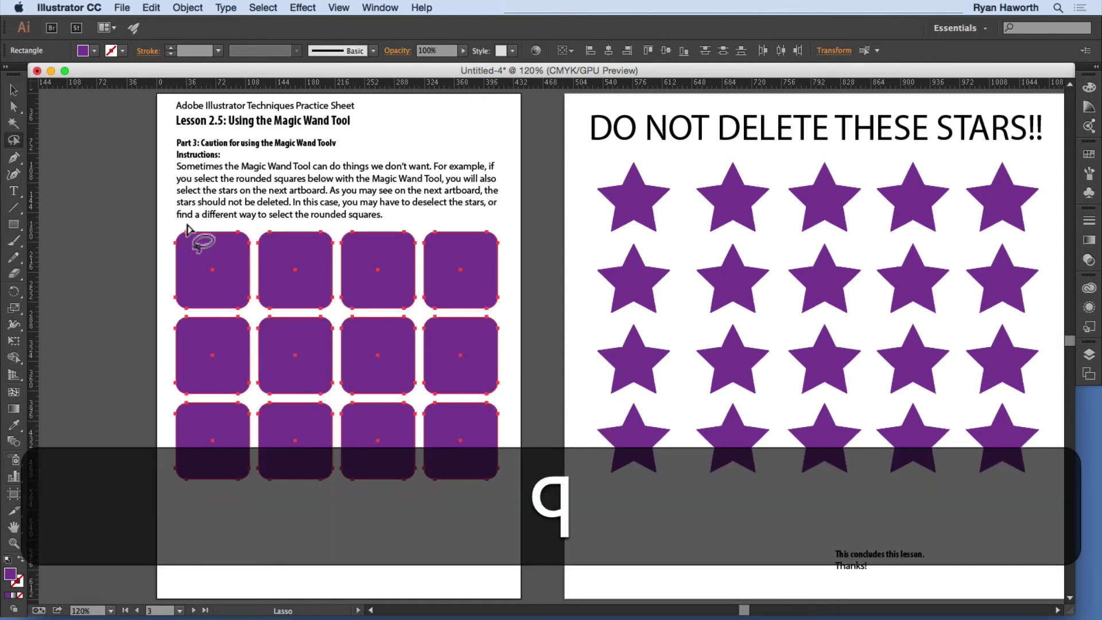
pyautogui.moveTo(186, 226)
pyautogui.mouseDown()
pyautogui.moveTo(159, 305)
pyautogui.moveTo(181, 386)
pyautogui.moveTo(175, 448)
pyautogui.mouseUp()
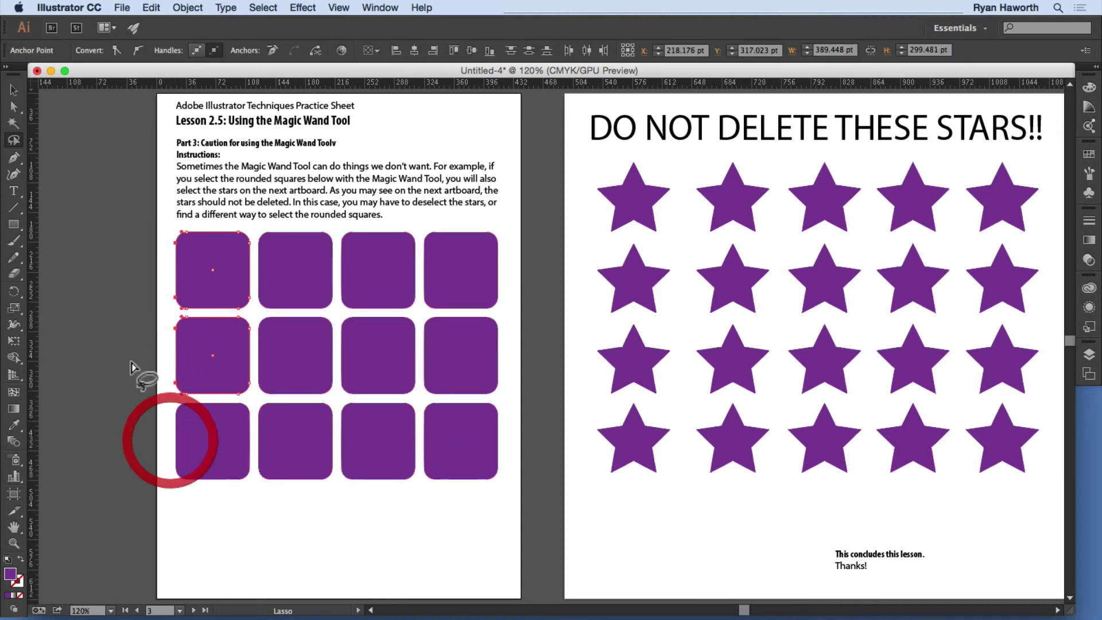
pyautogui.moveTo(166, 229)
pyautogui.mouseDown()
pyautogui.moveTo(158, 405)
pyautogui.moveTo(177, 467)
pyautogui.moveTo(310, 509)
pyautogui.moveTo(433, 467)
pyautogui.moveTo(523, 337)
pyautogui.moveTo(371, 233)
pyautogui.moveTo(290, 229)
pyautogui.moveTo(319, 229)
pyautogui.mouseUp()
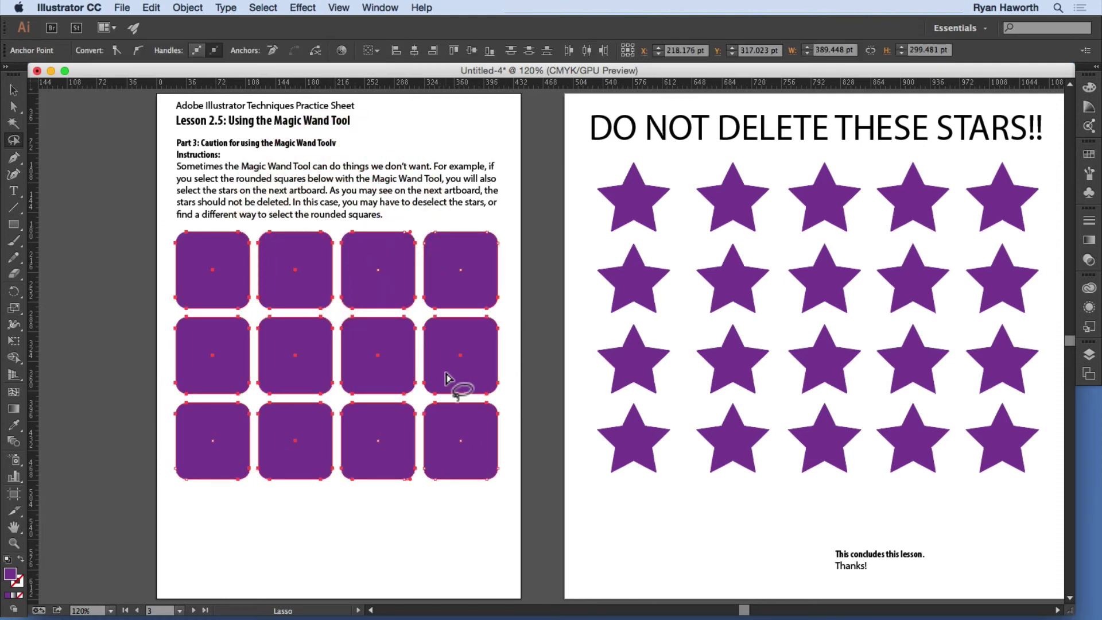
pyautogui.press('BackSpace')
pyautogui.press('=')
pyautogui.press('BackSpace')
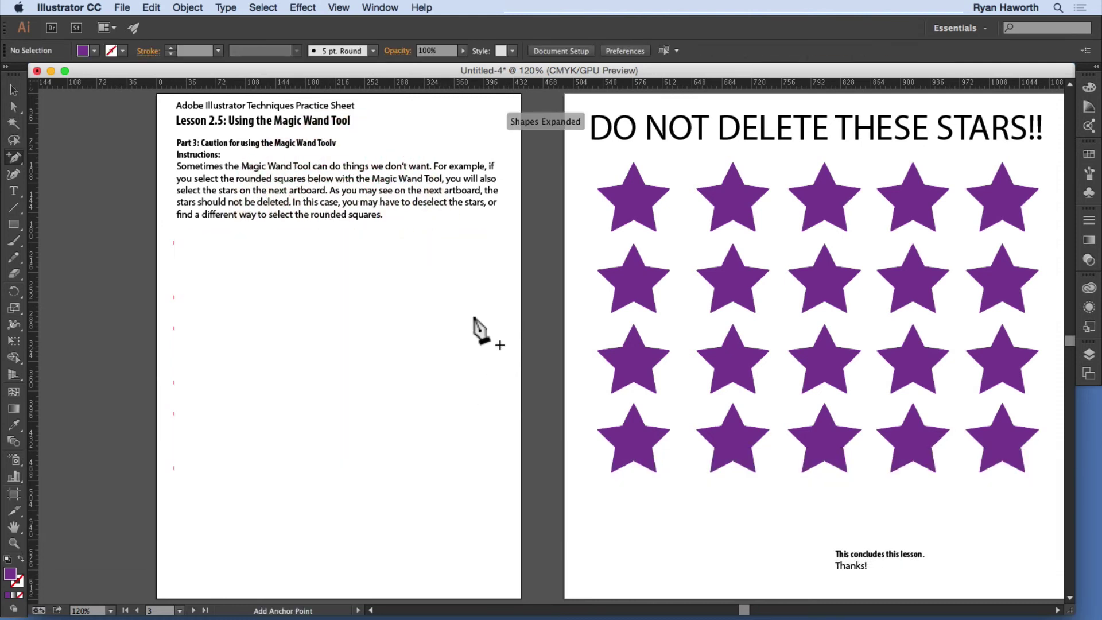
# Dismiss the Add Anchor Point warning and switch back to the Lasso tool.
pyautogui.click(478, 282)
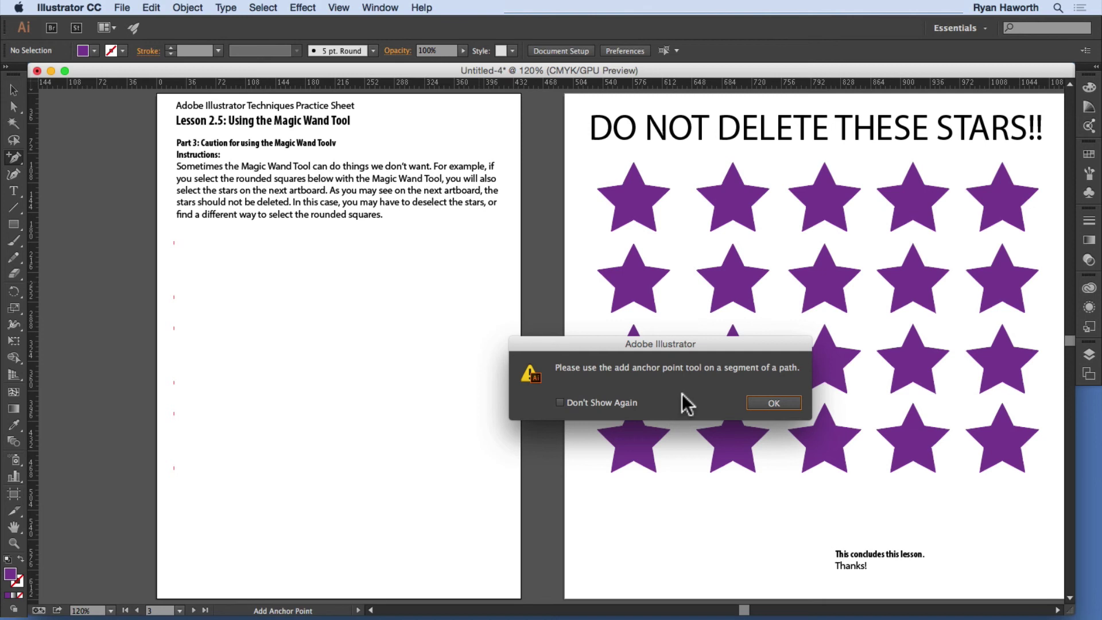
pyautogui.press('Escape')
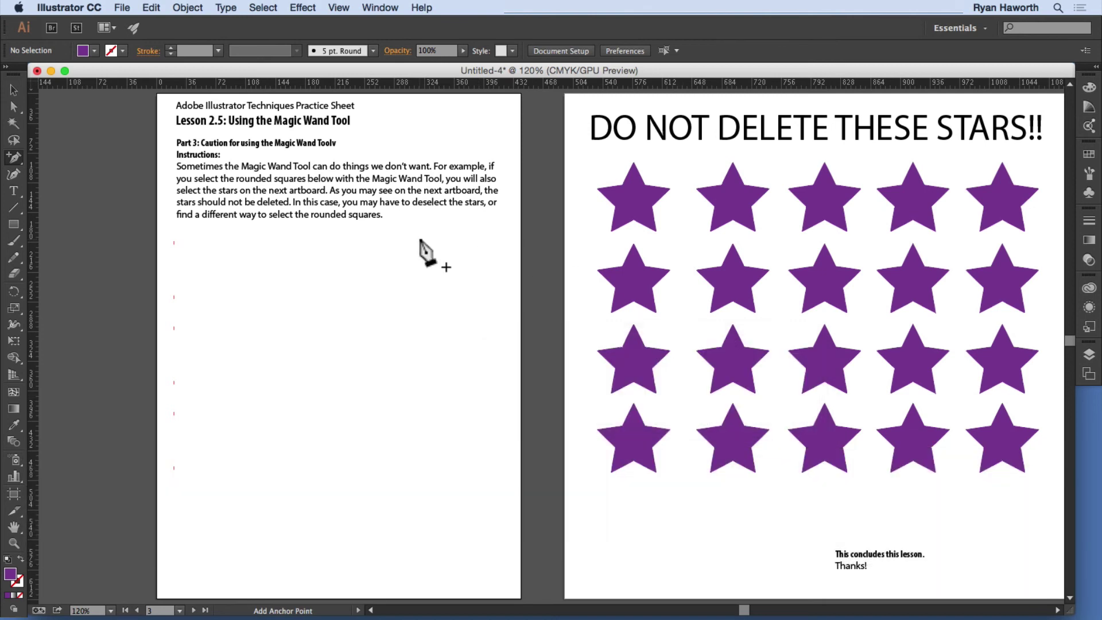
pyautogui.press('q')
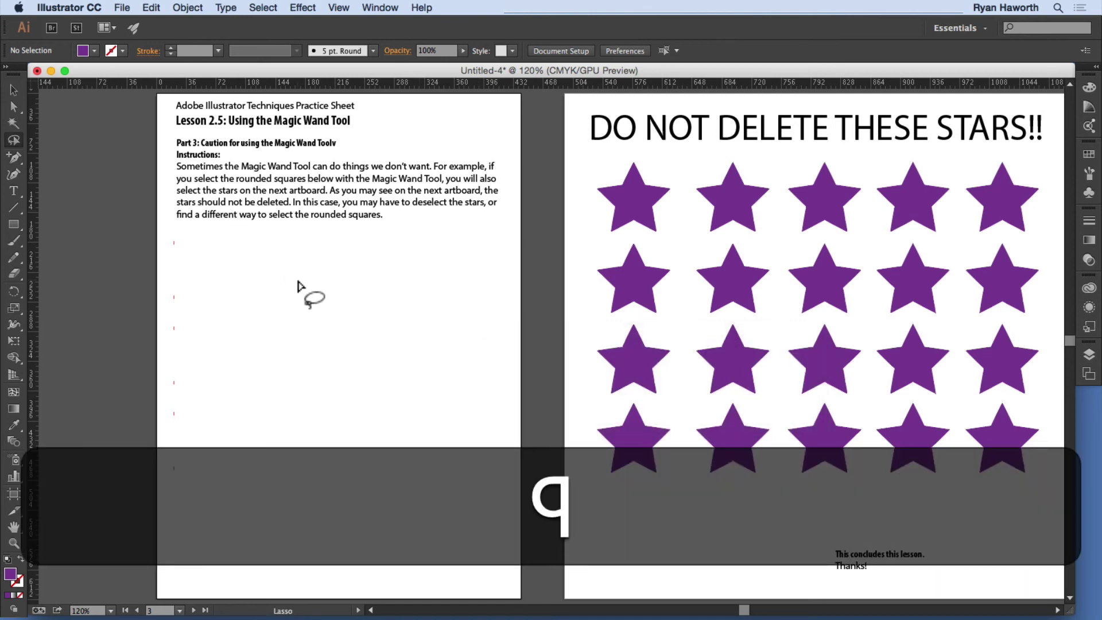